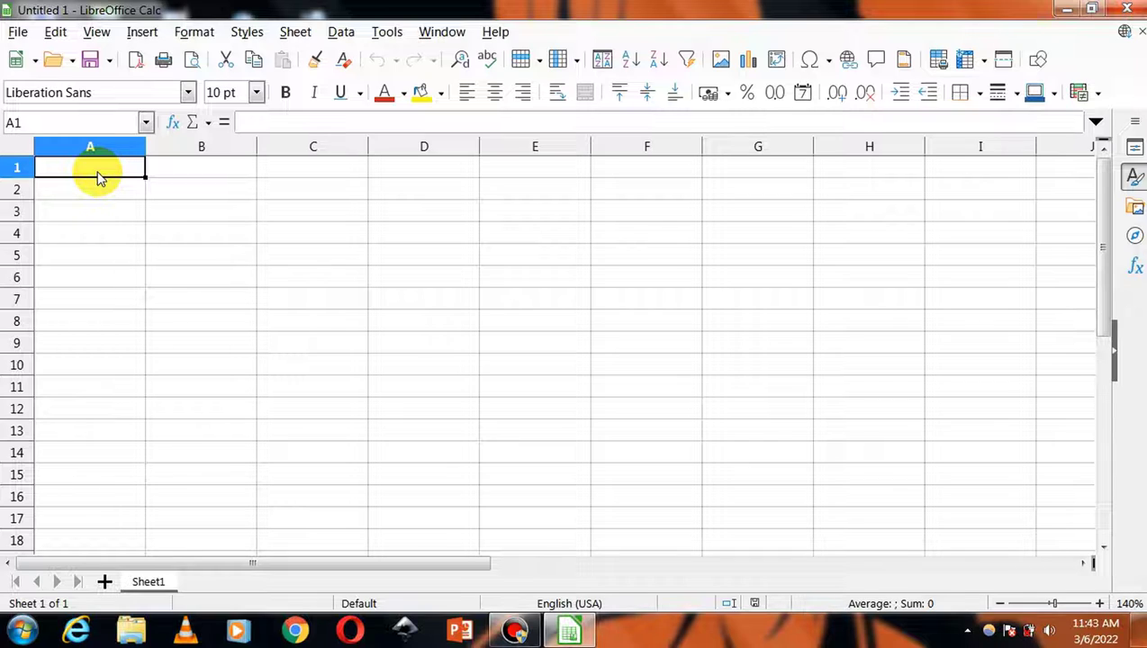
- Enter the headings Sl No, Name, Age and Gender in cells A1 to D1
type("S")
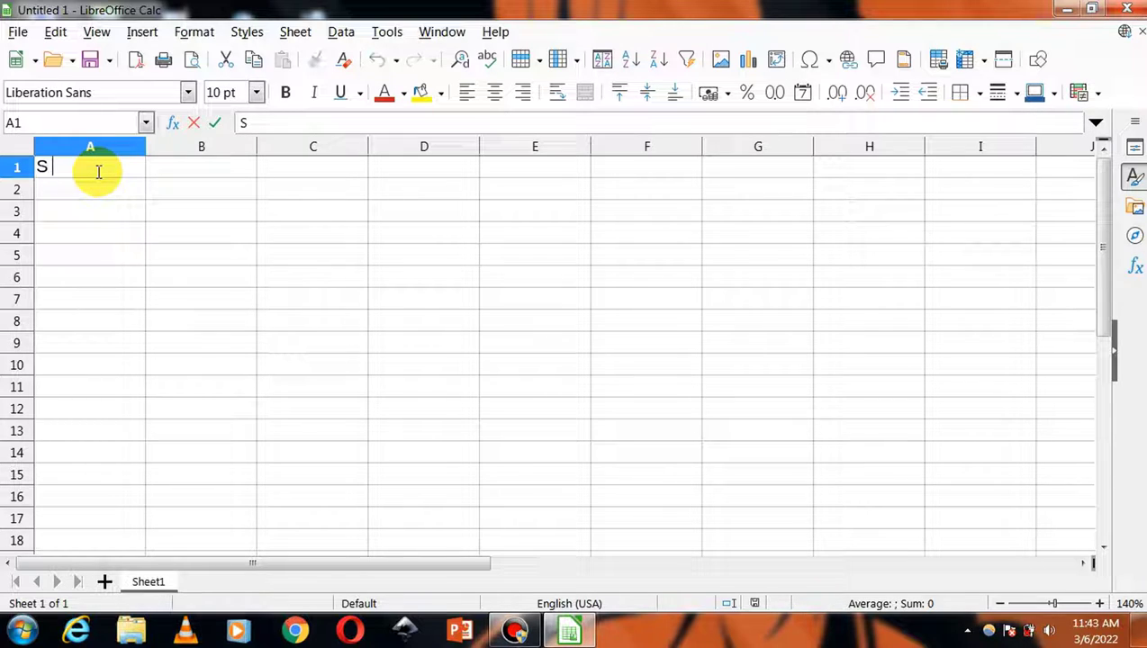
type("l No")
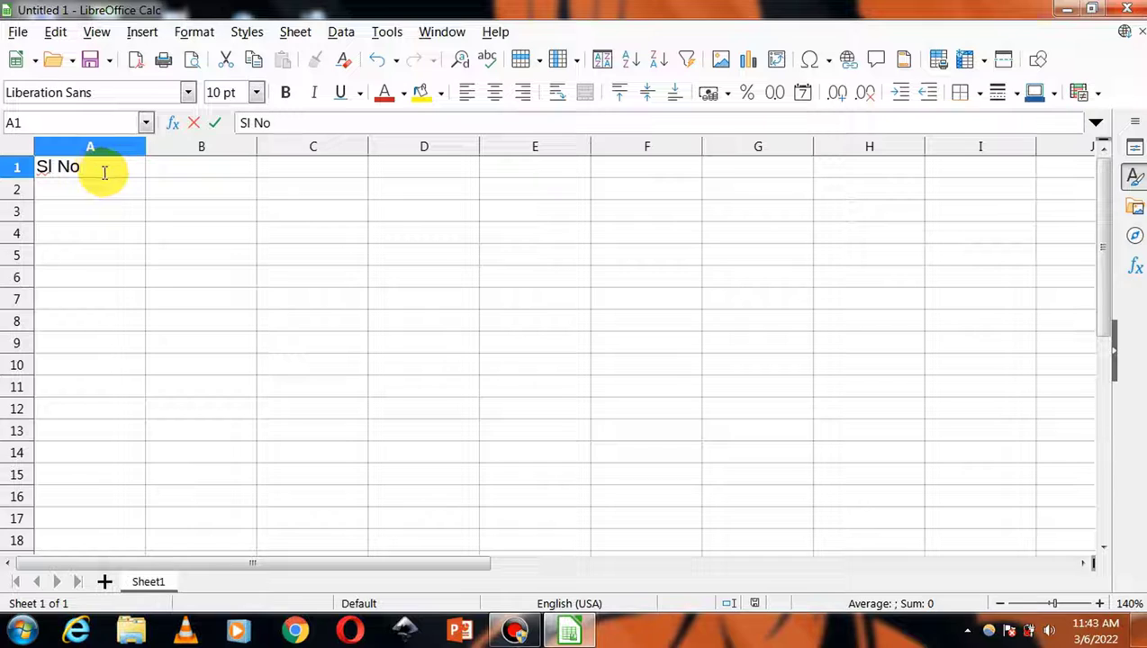
left_click(200, 169)
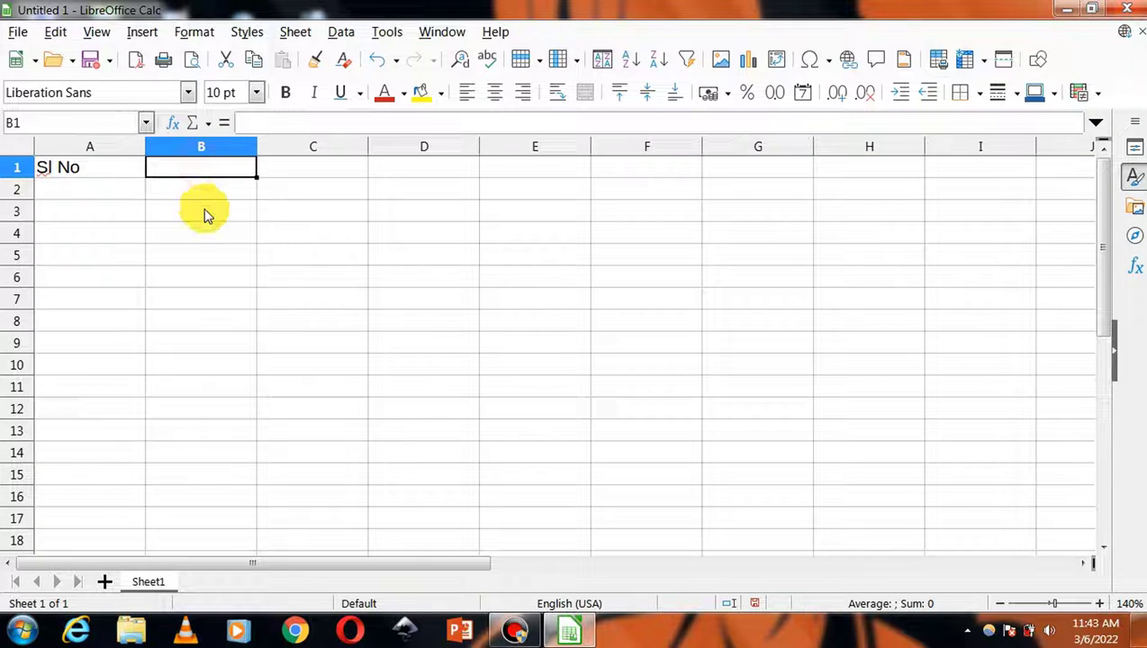
type("Name")
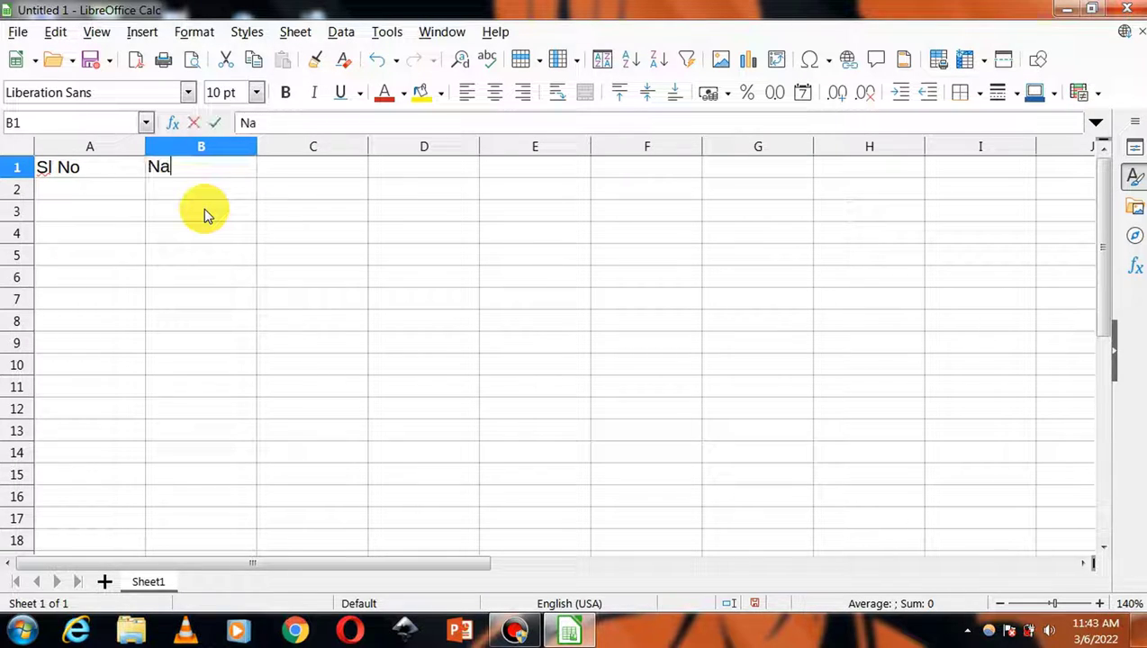
left_click(323, 166)
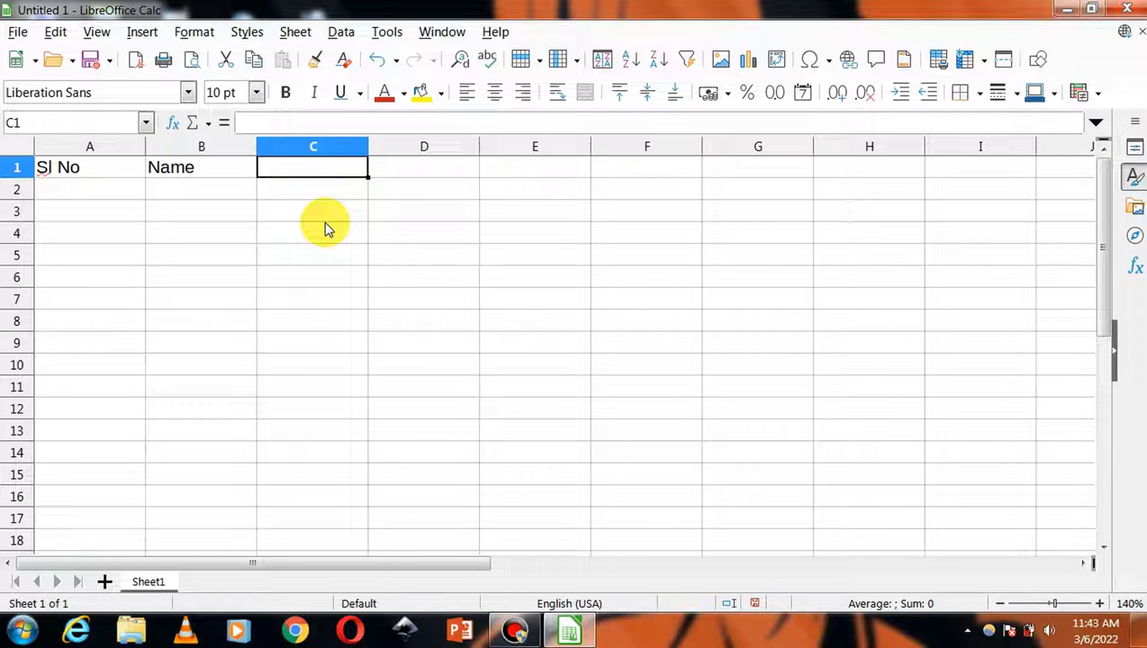
type("Age")
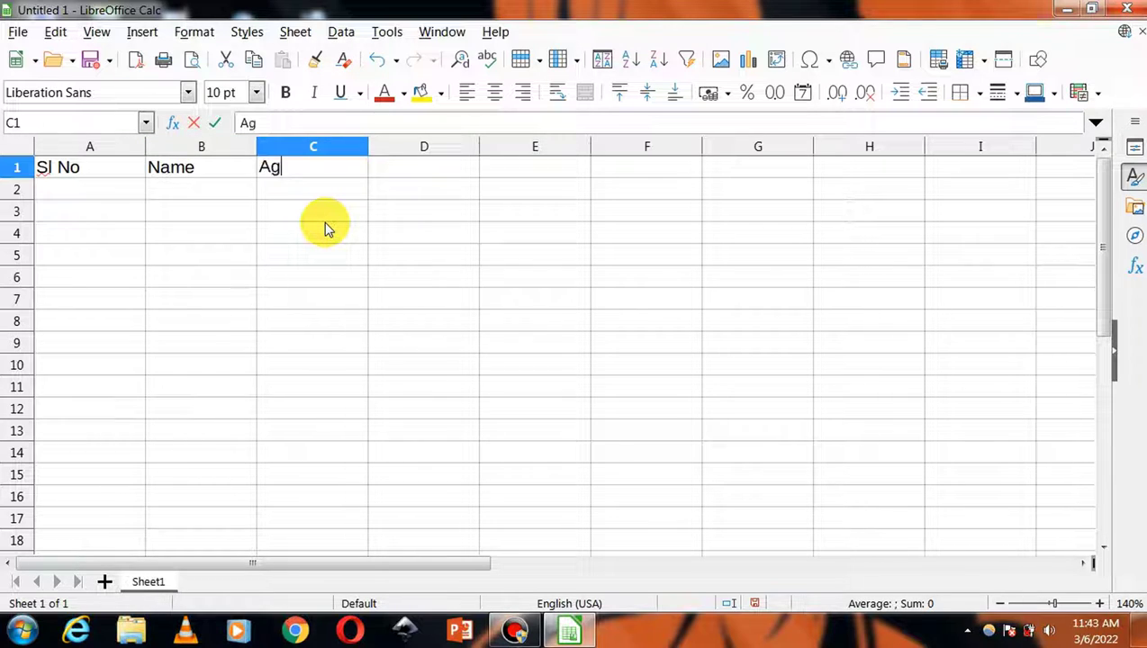
left_click(405, 166)
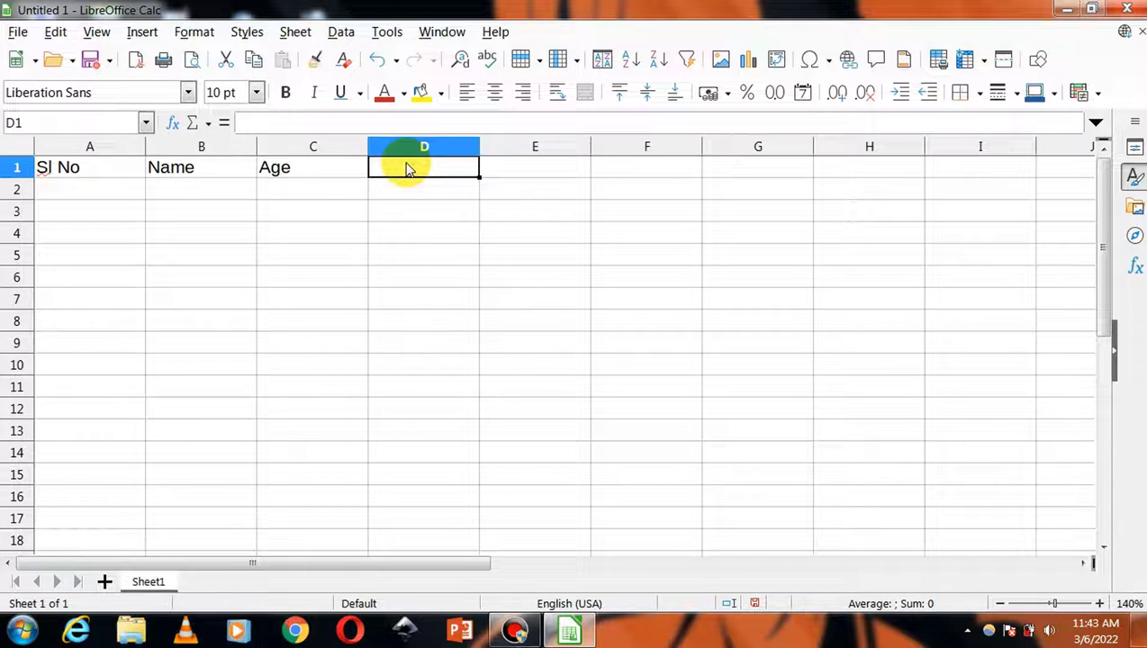
type("Gender")
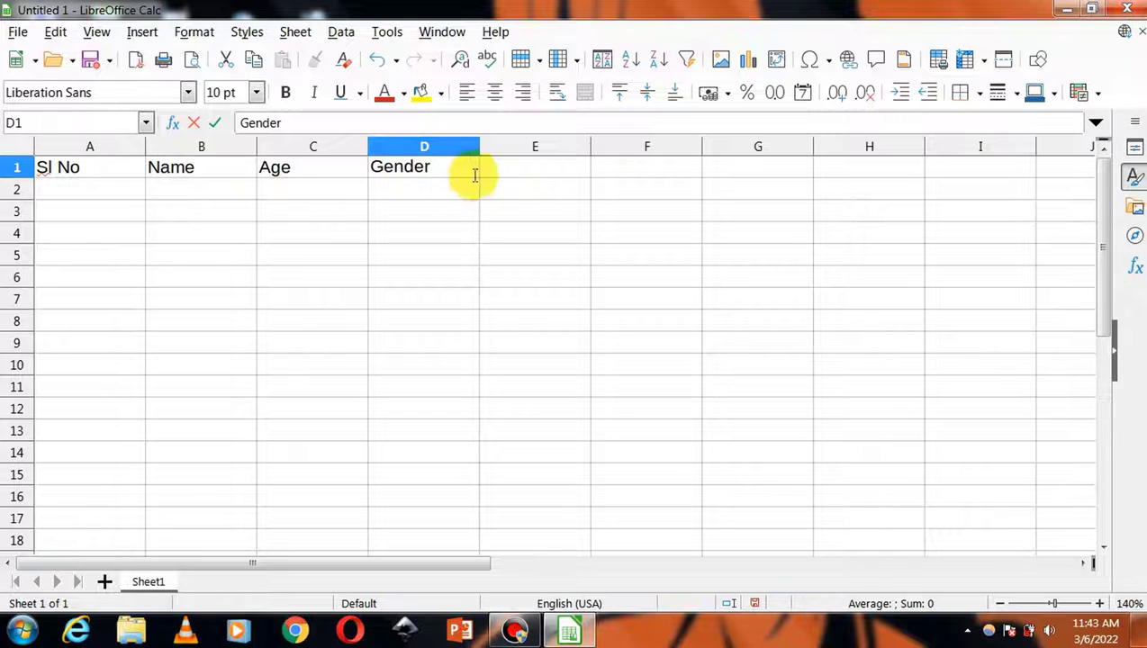
left_click(504, 165)
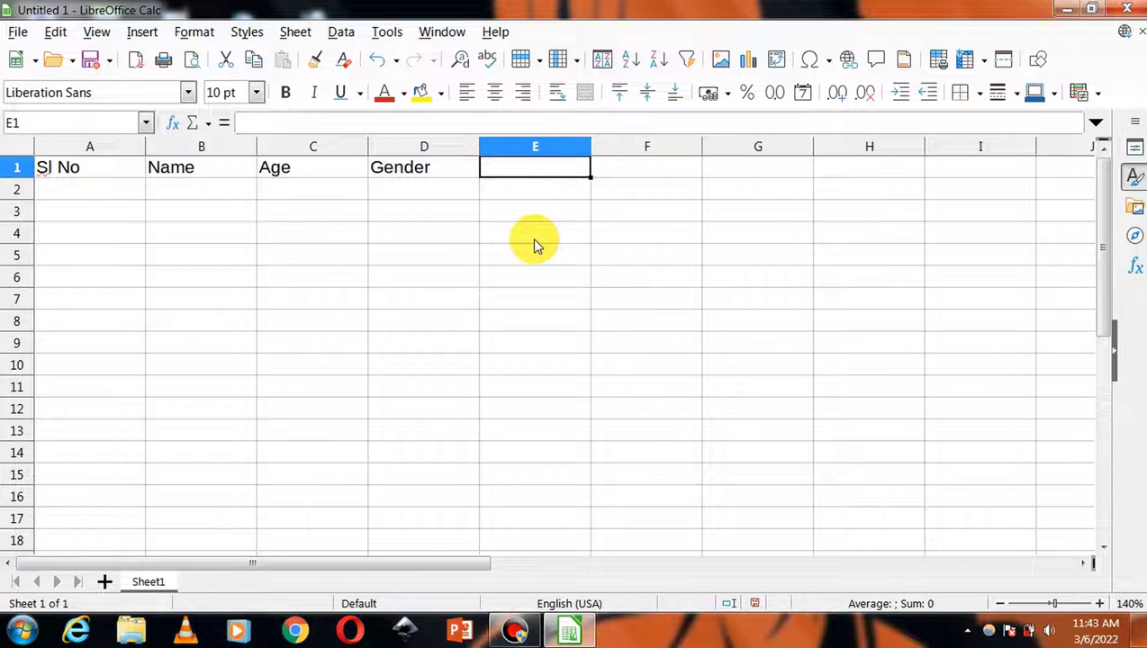
- Enter the headings Father's Name and Address in cells E1 and F1
type("Fath")
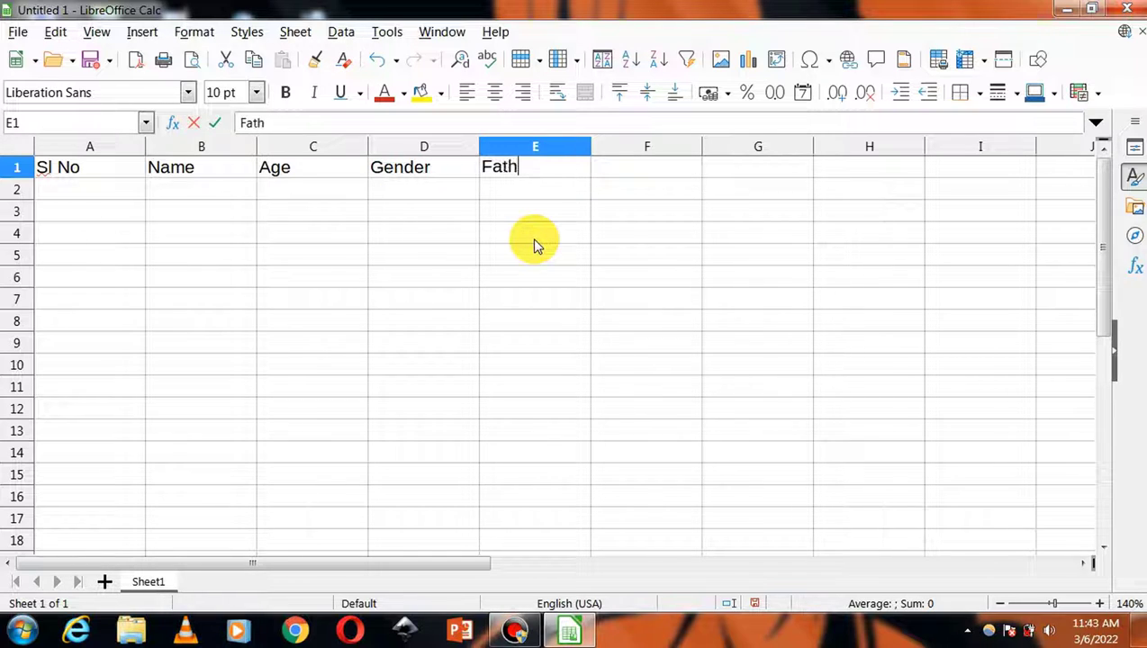
type("er's")
key("BackSpace")
type("s Name")
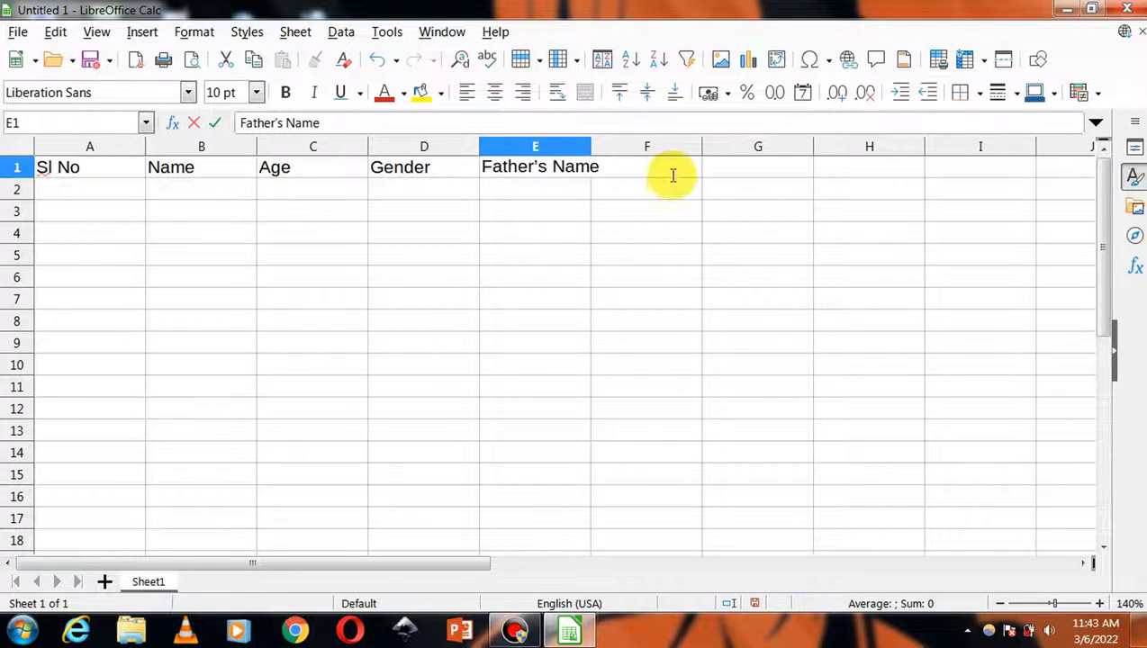
left_click(661, 252)
left_click(682, 169)
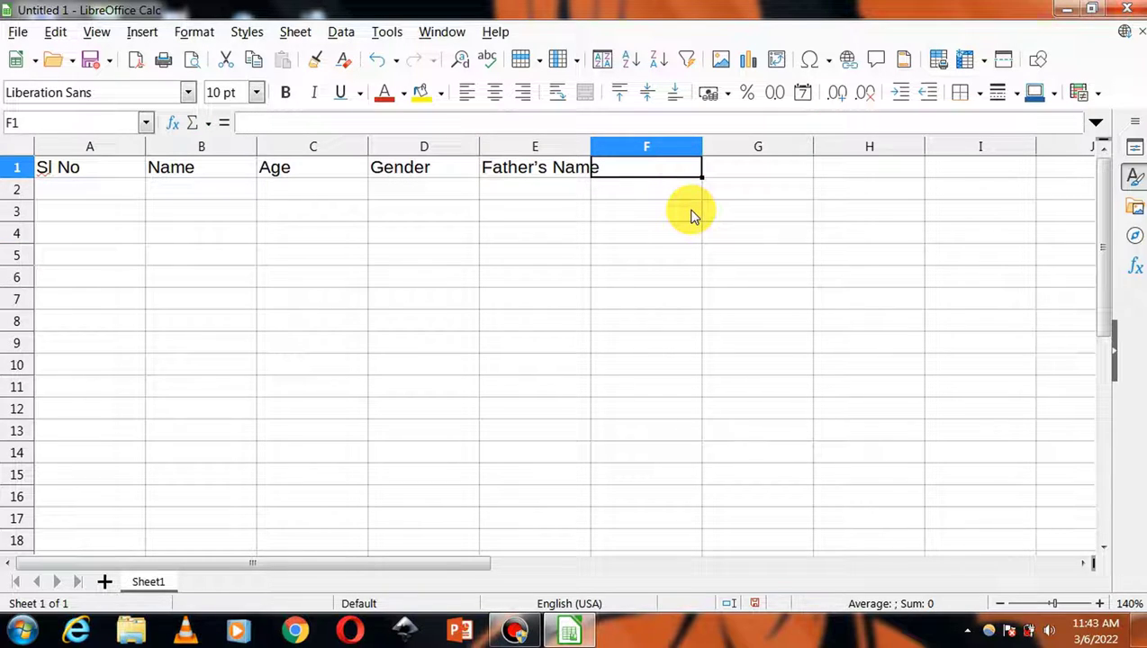
type("Address")
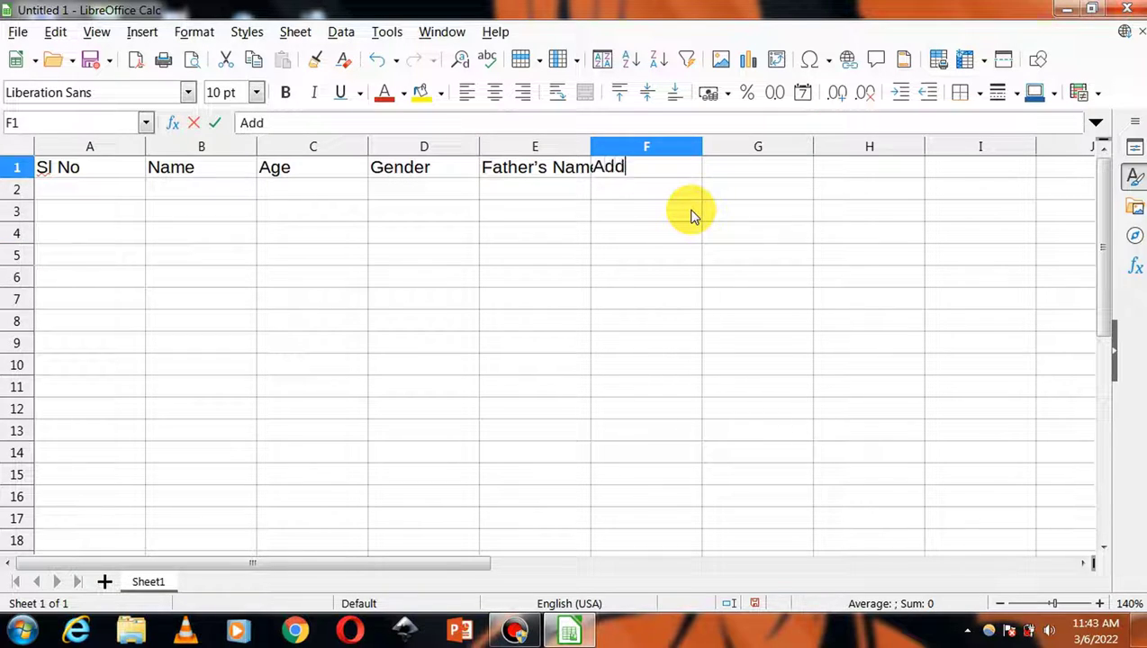
left_click(512, 301)
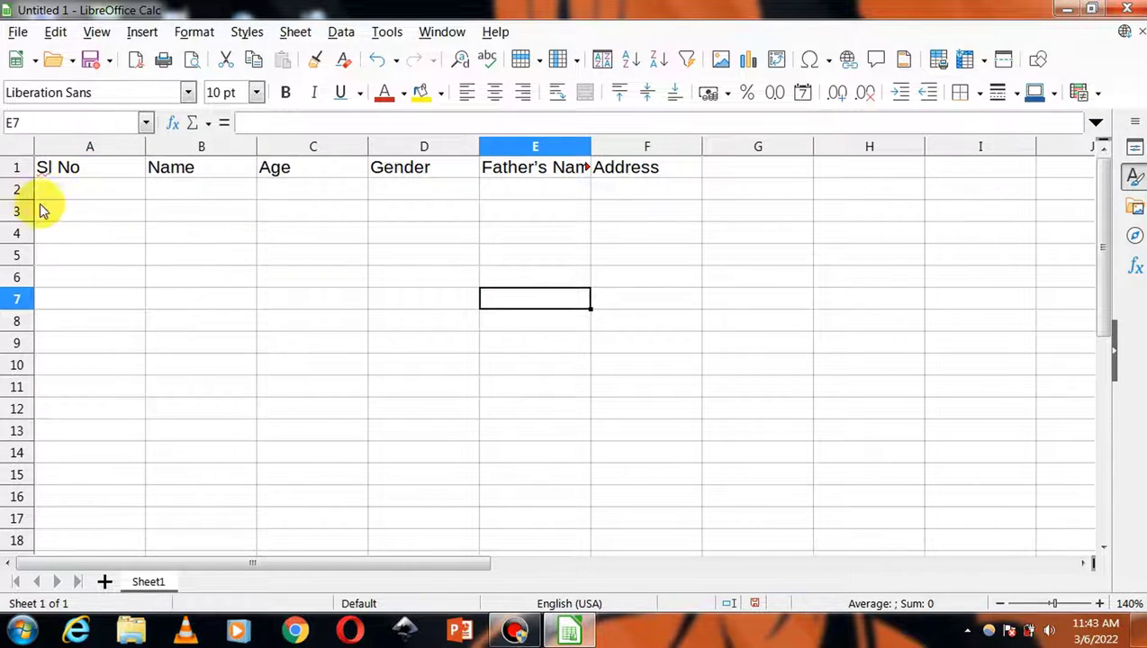
- Insert a blank row above the heading row
left_click(18, 169)
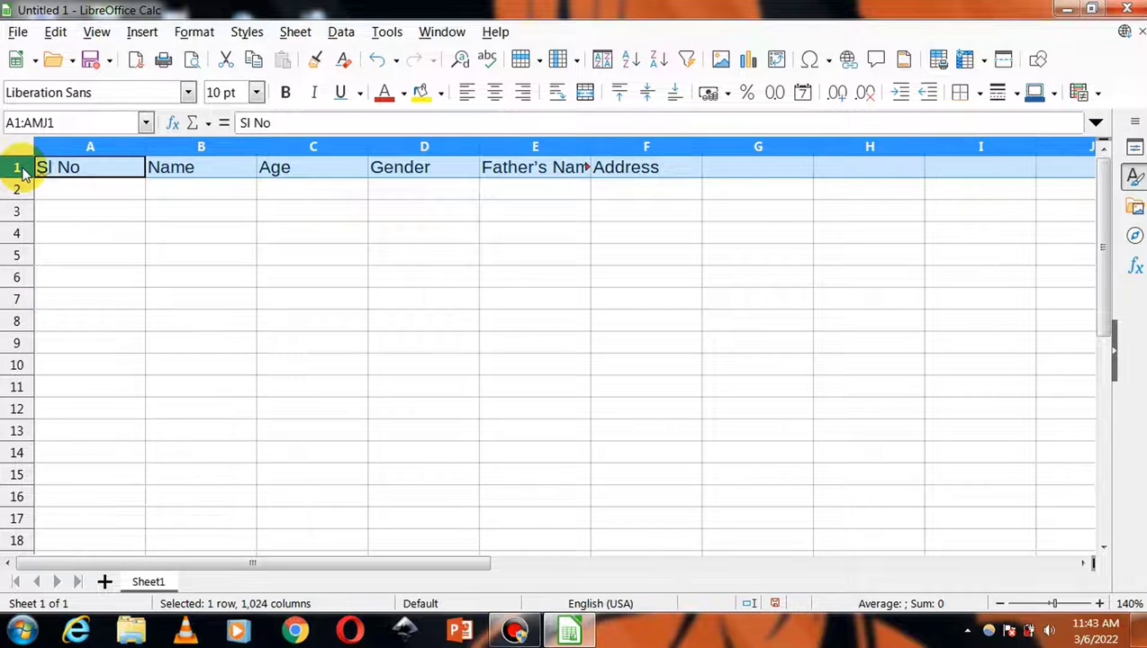
right_click(24, 175)
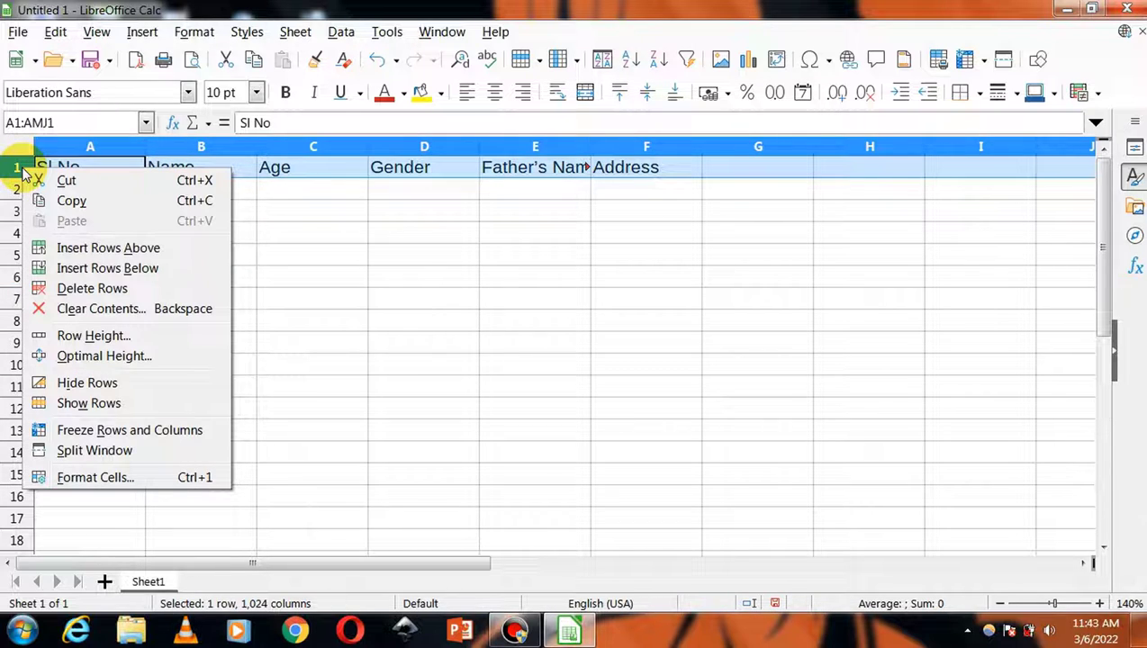
left_click(78, 248)
left_click(364, 330)
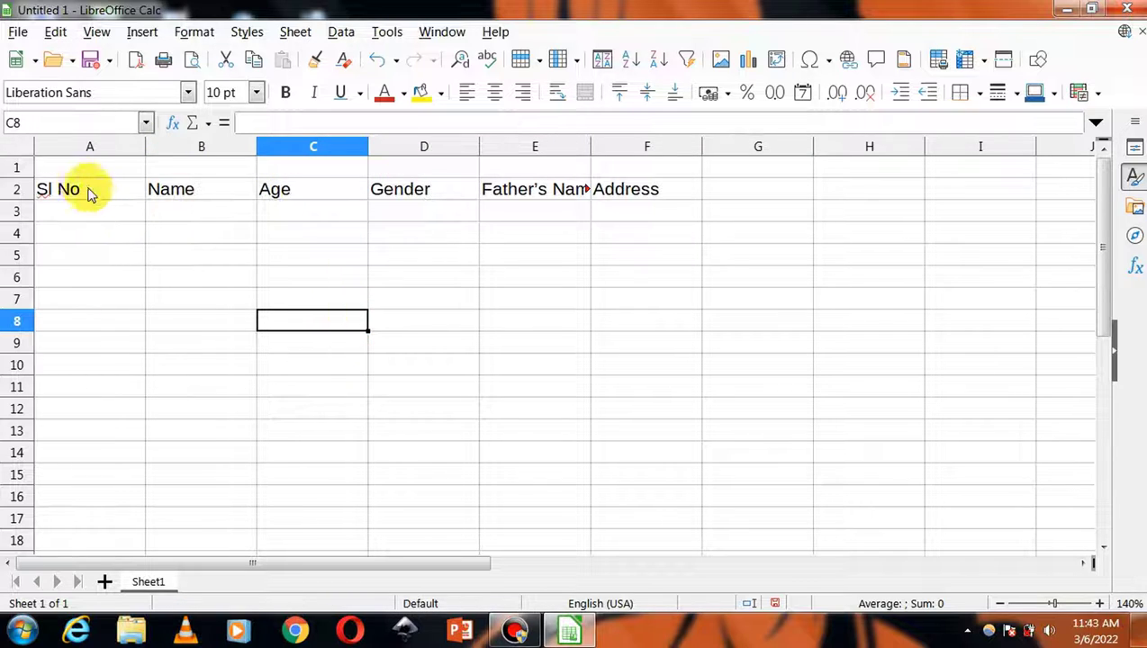
- Merge and centre A1:F1 and type the title 'Students Details'
left_click_drag(77, 169, 627, 168)
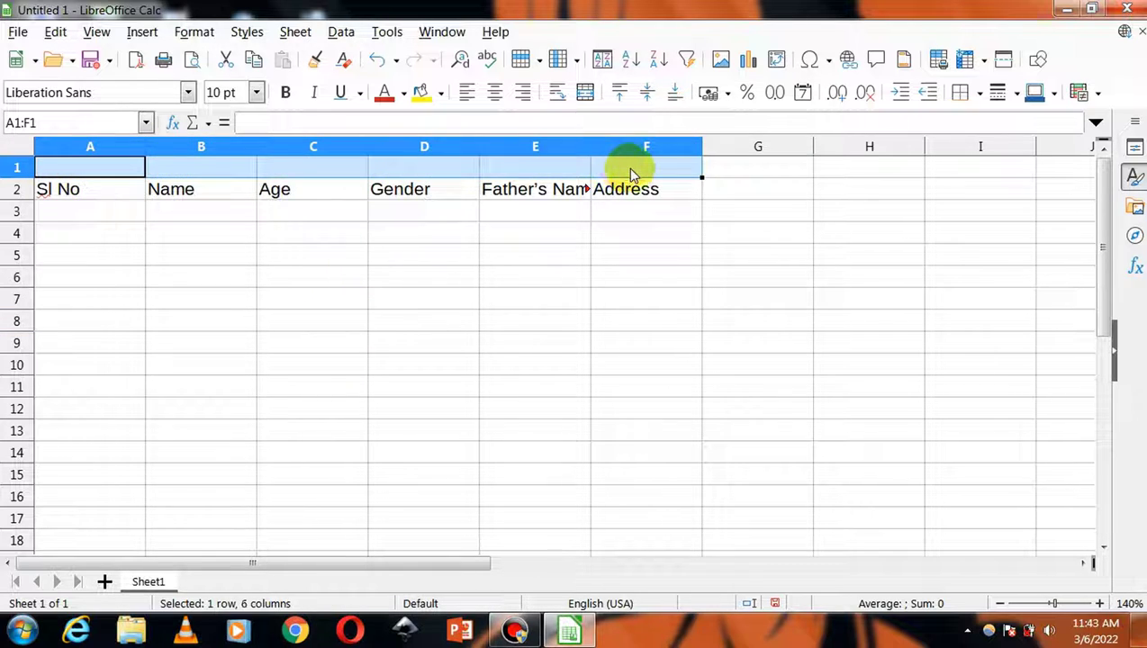
left_click(583, 101)
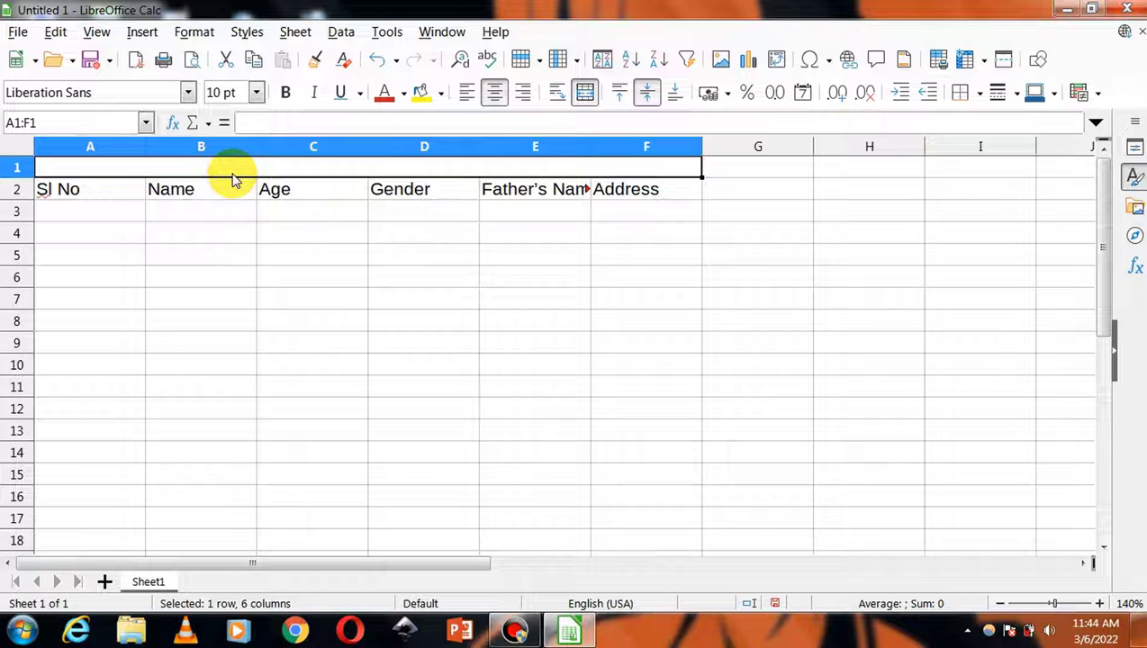
type("St")
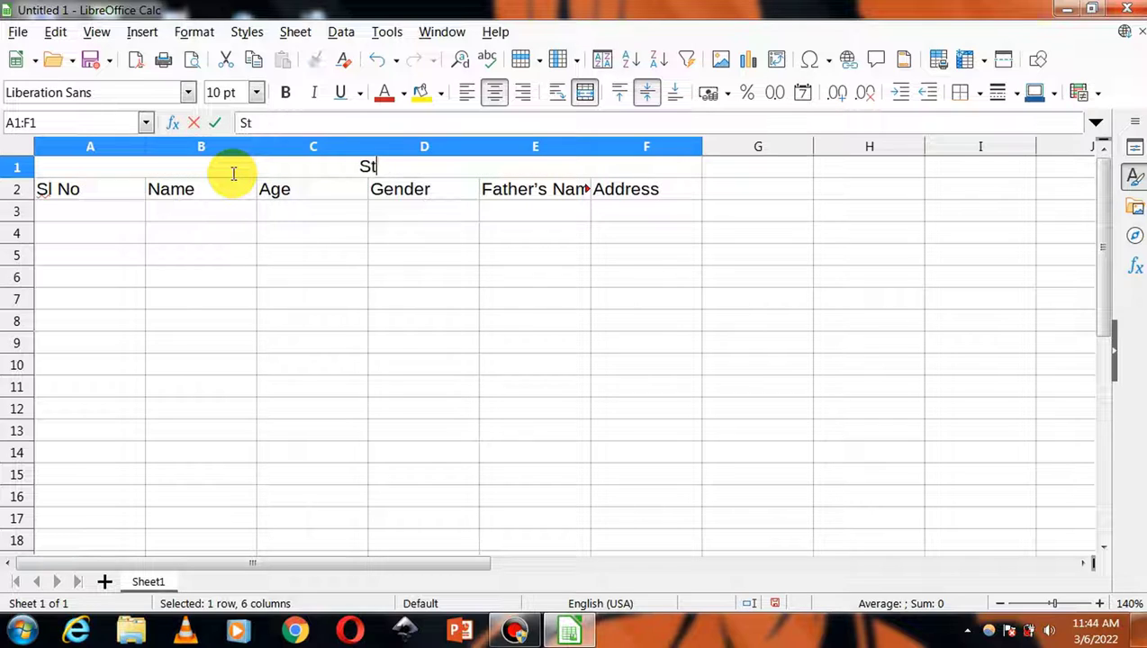
type("udent")
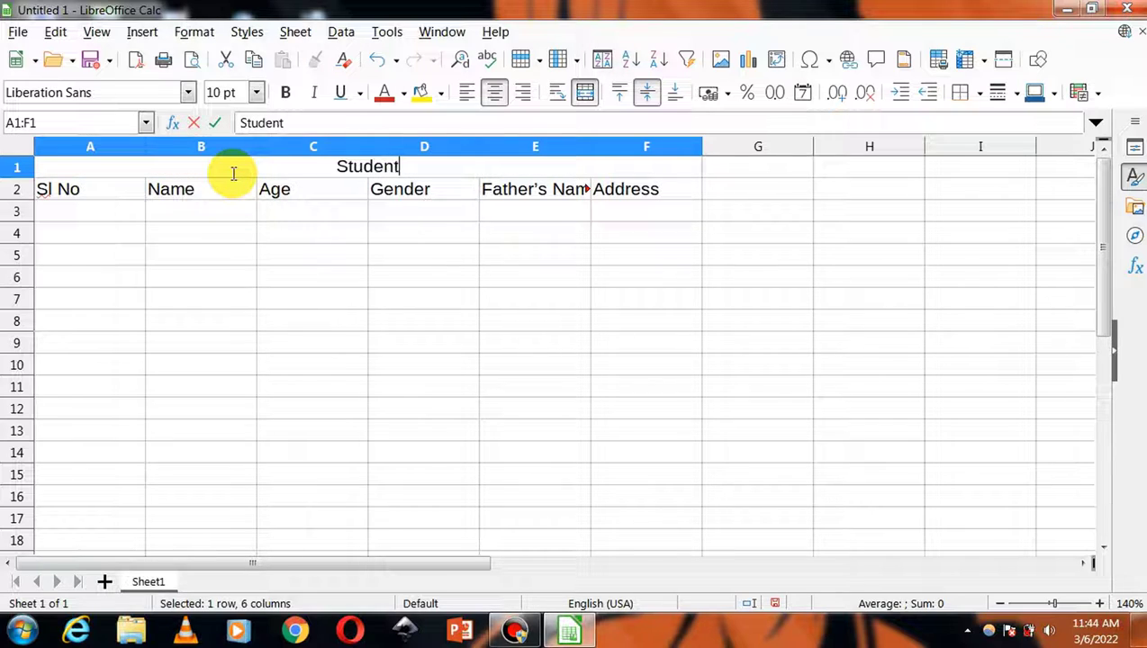
type("s Det")
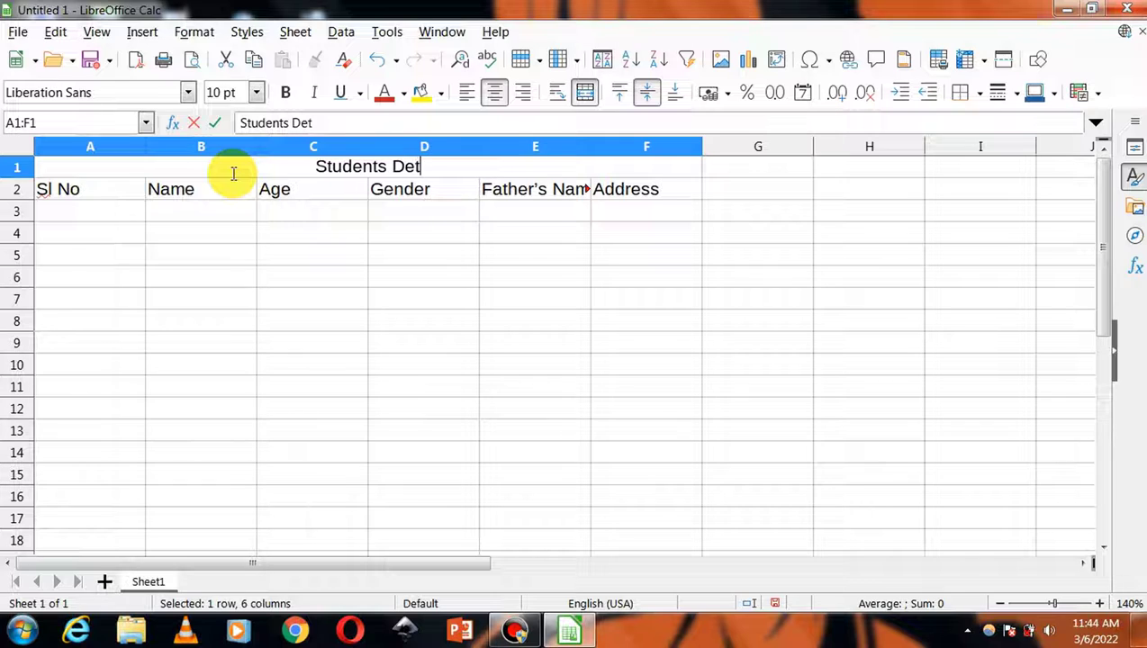
type("ails")
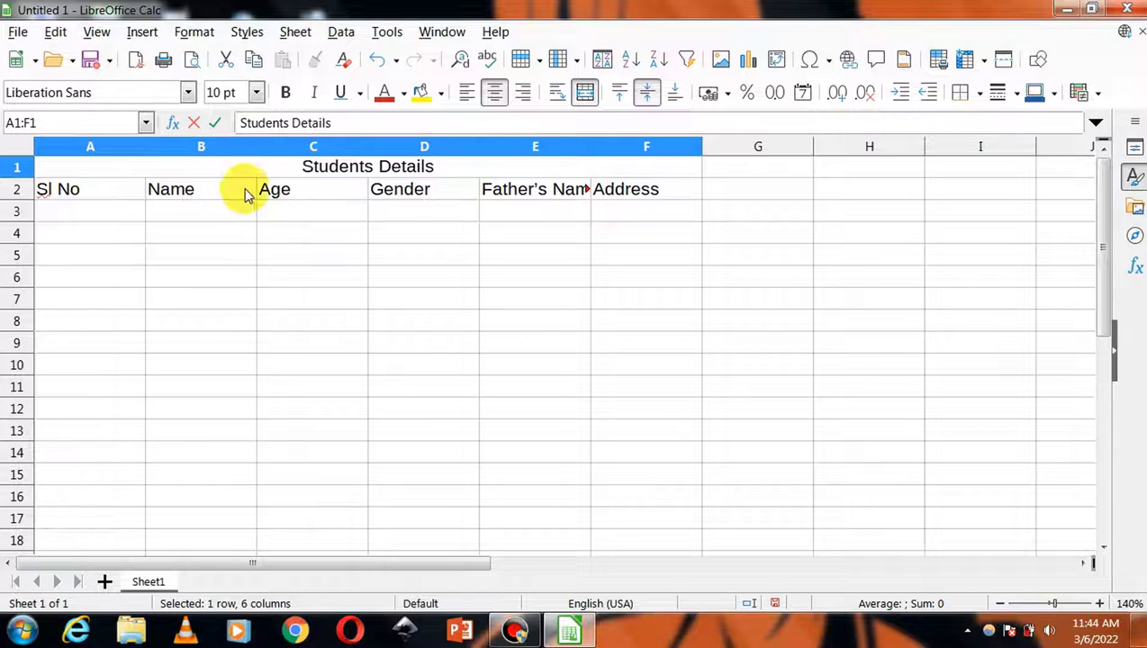
- Make the Students Details title 12 pt bold
left_click(272, 290)
left_click(428, 169)
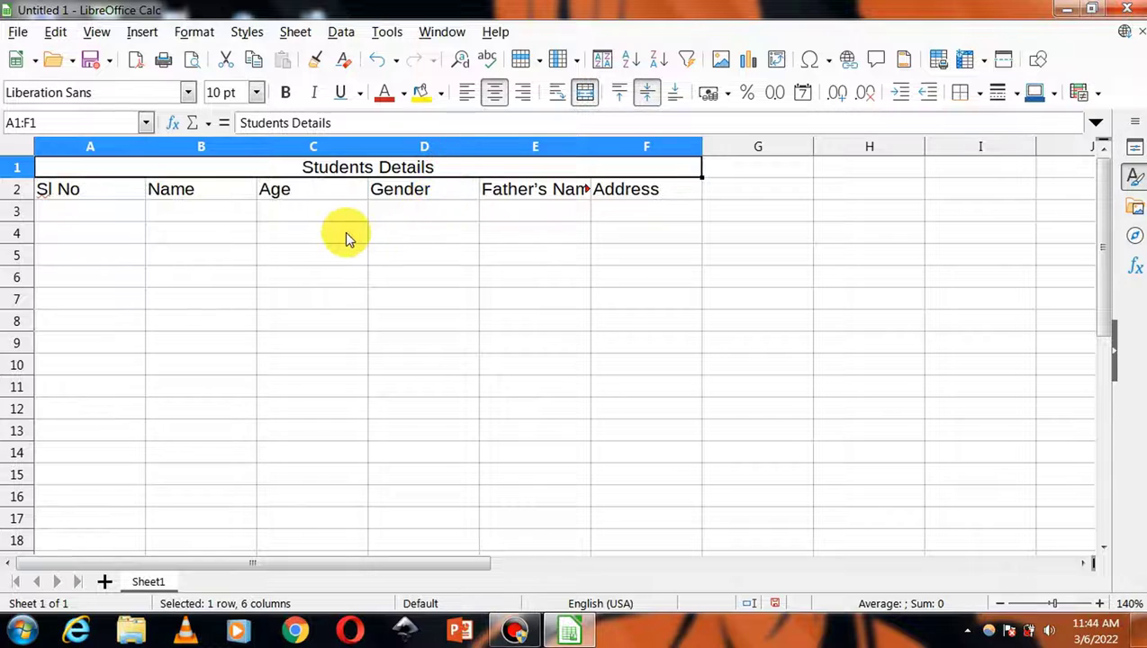
left_click(256, 92)
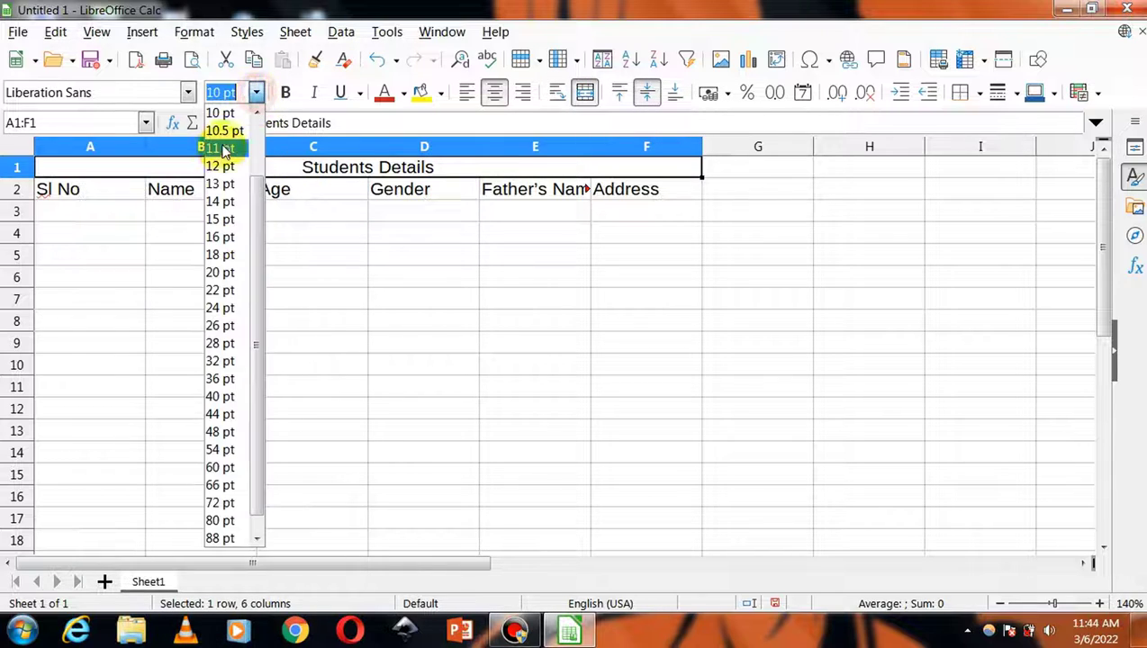
left_click(223, 169)
left_click(284, 92)
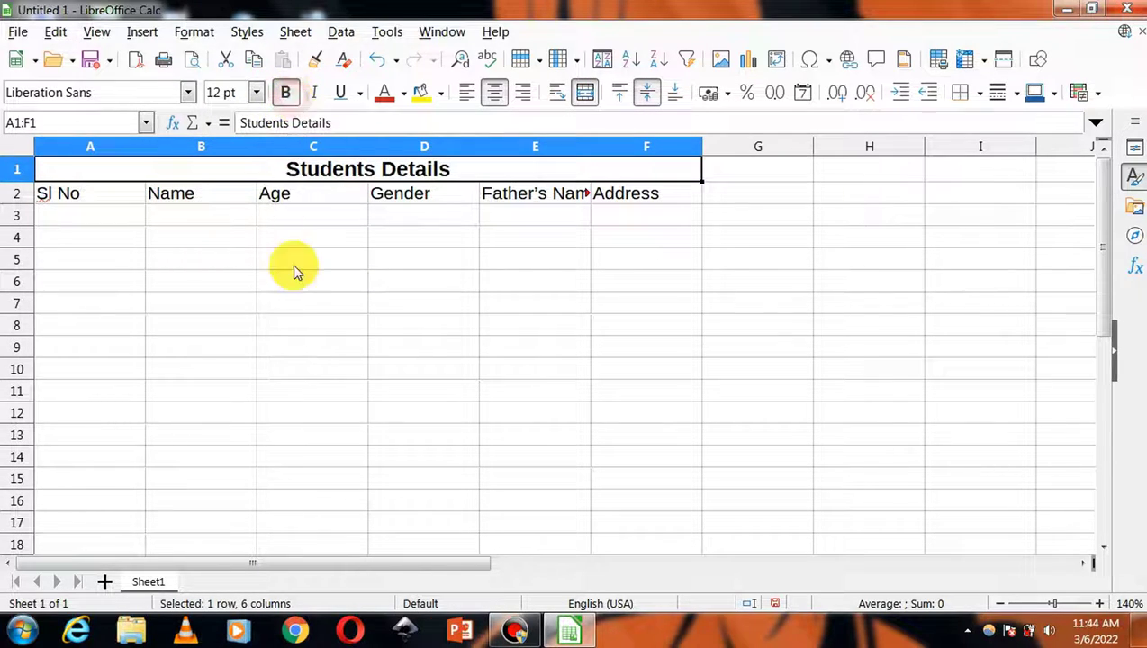
- Set the headings in A2:F2 to 11 pt
left_click_drag(121, 200, 633, 203)
left_click(255, 92)
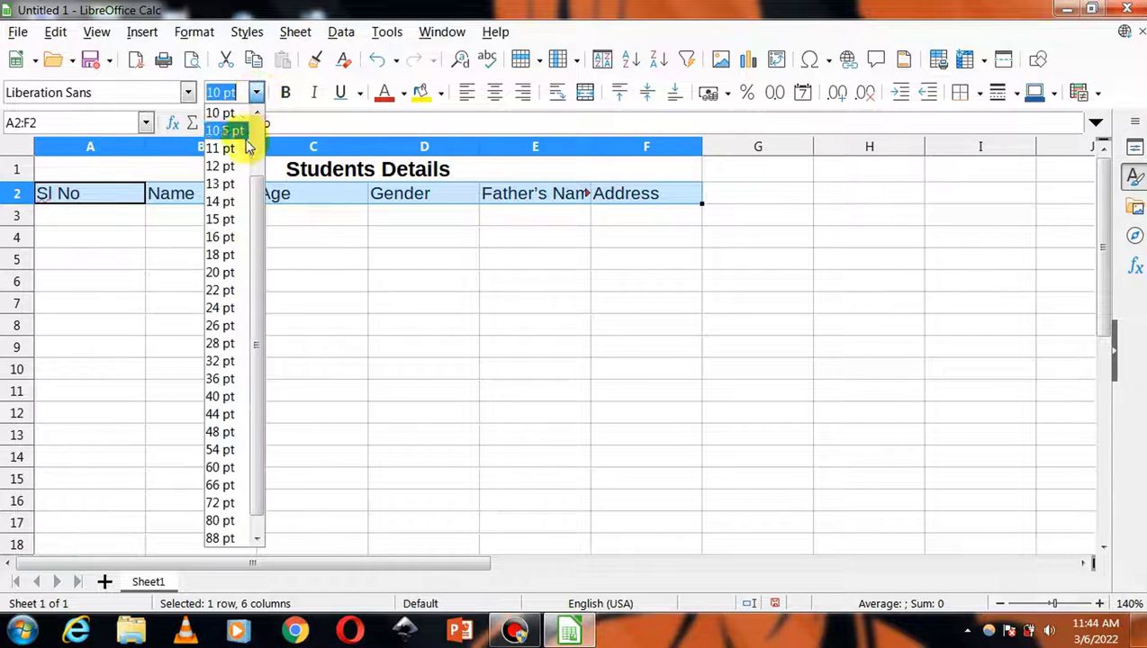
left_click(245, 148)
left_click(452, 345)
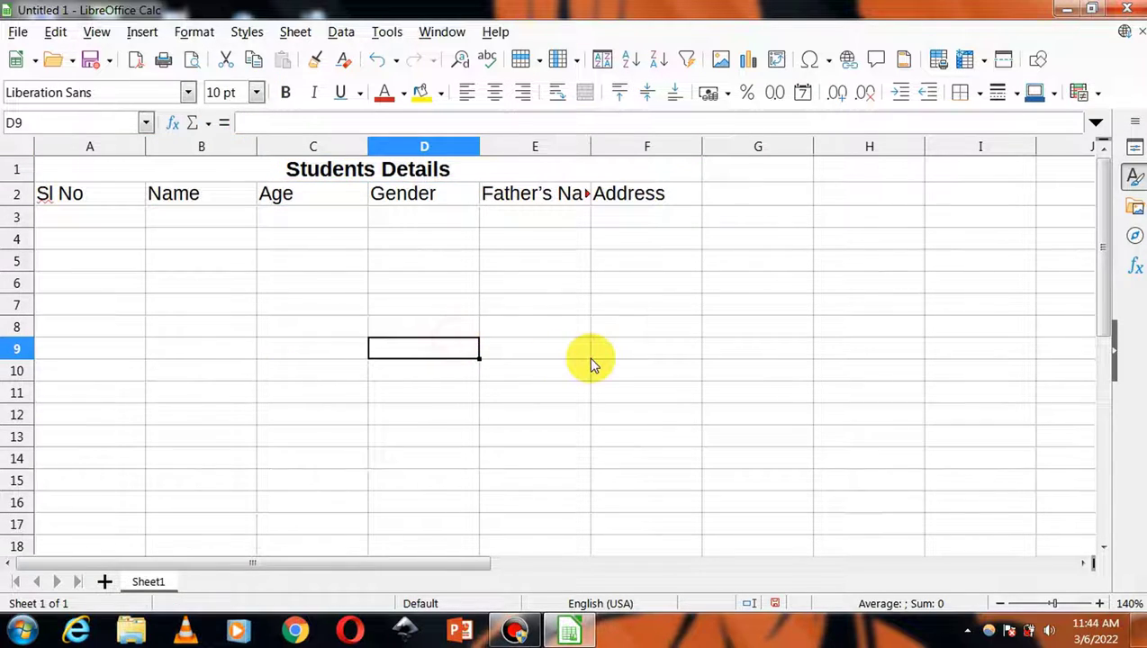
- Centre all cell contents on the sheet horizontally and vertically
left_click(16, 150)
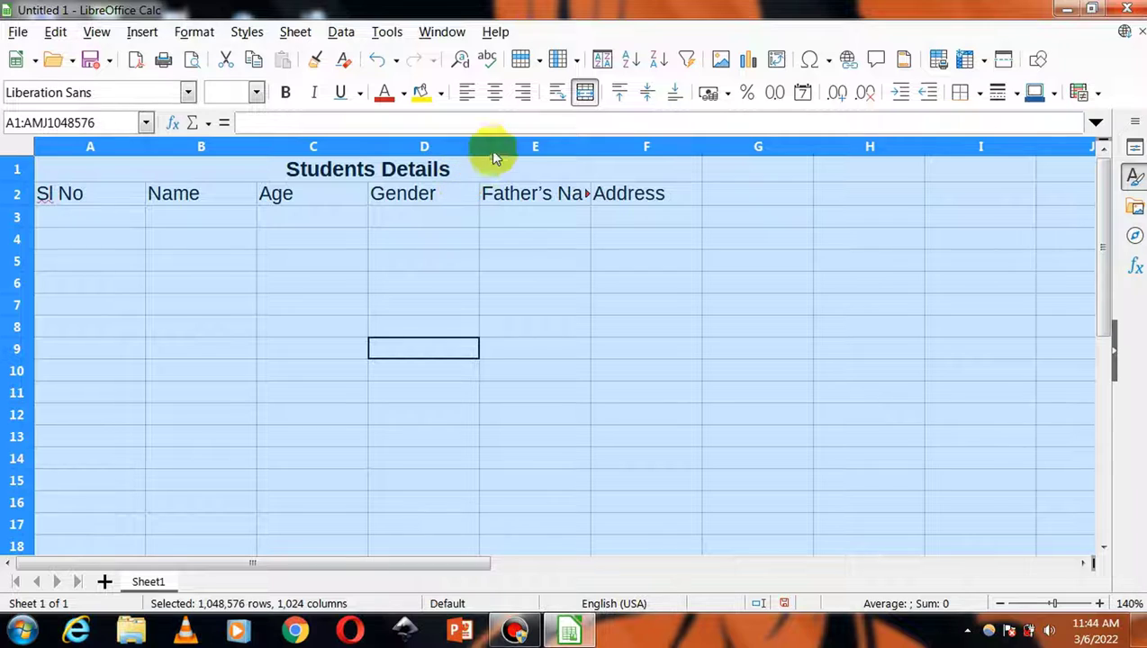
left_click(494, 103)
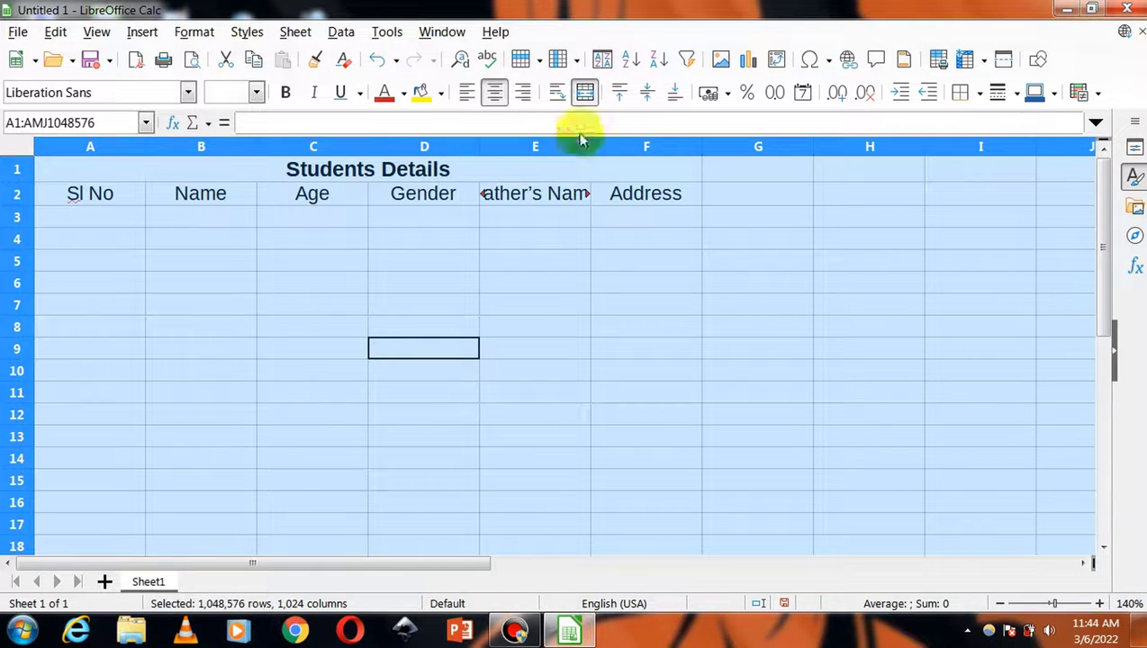
left_click(645, 99)
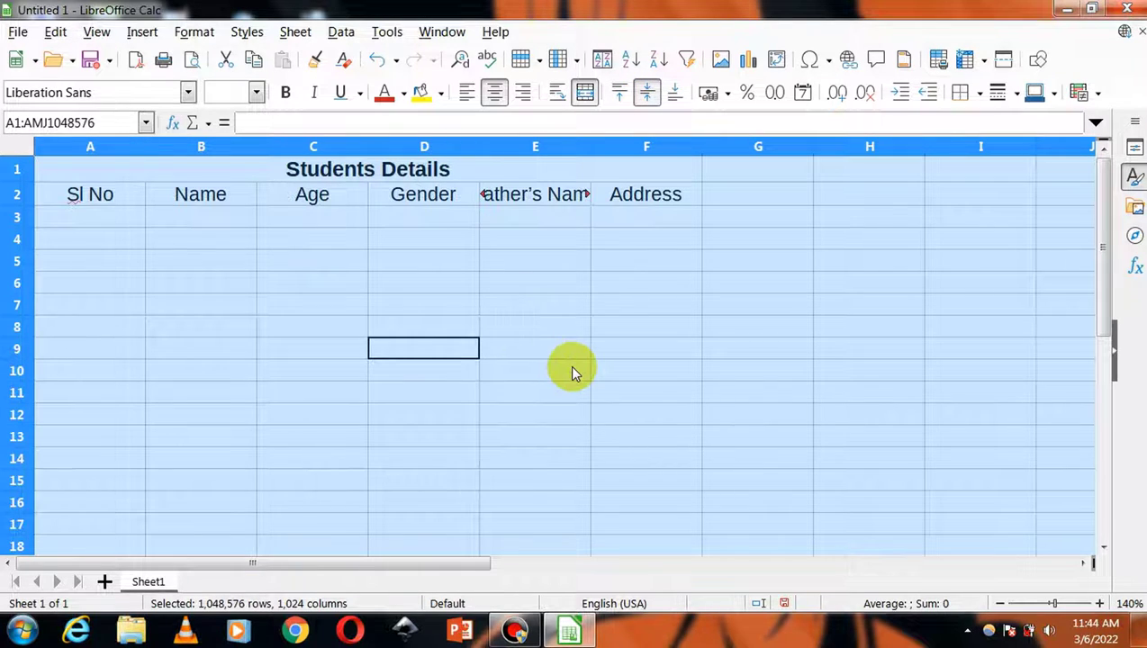
left_click(600, 351)
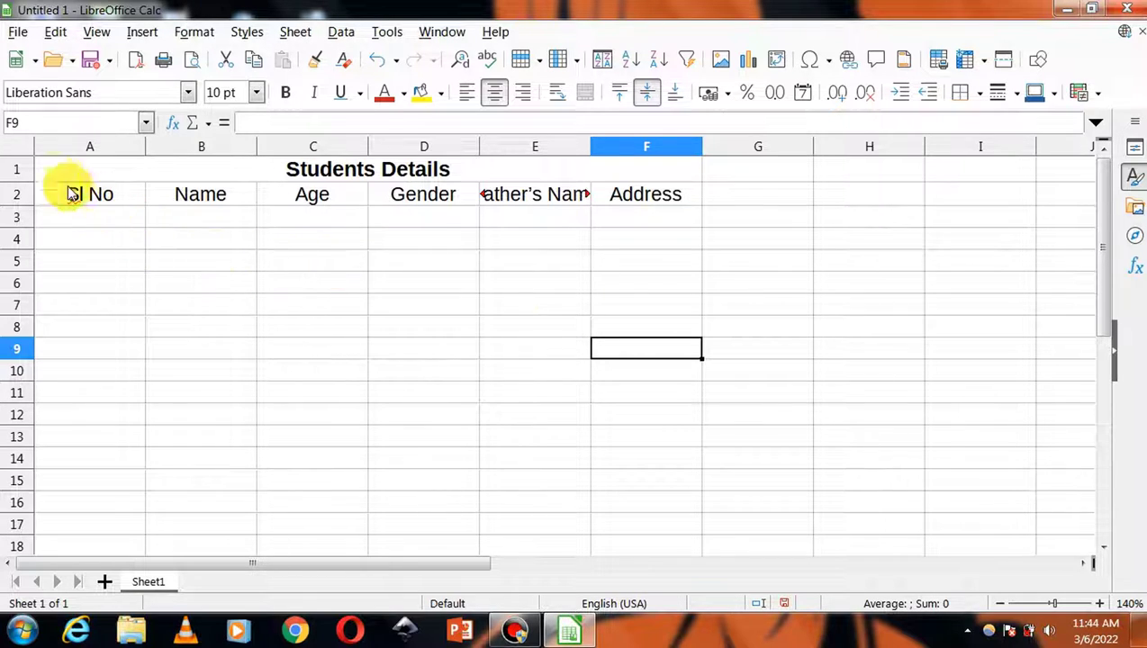
left_click(20, 148)
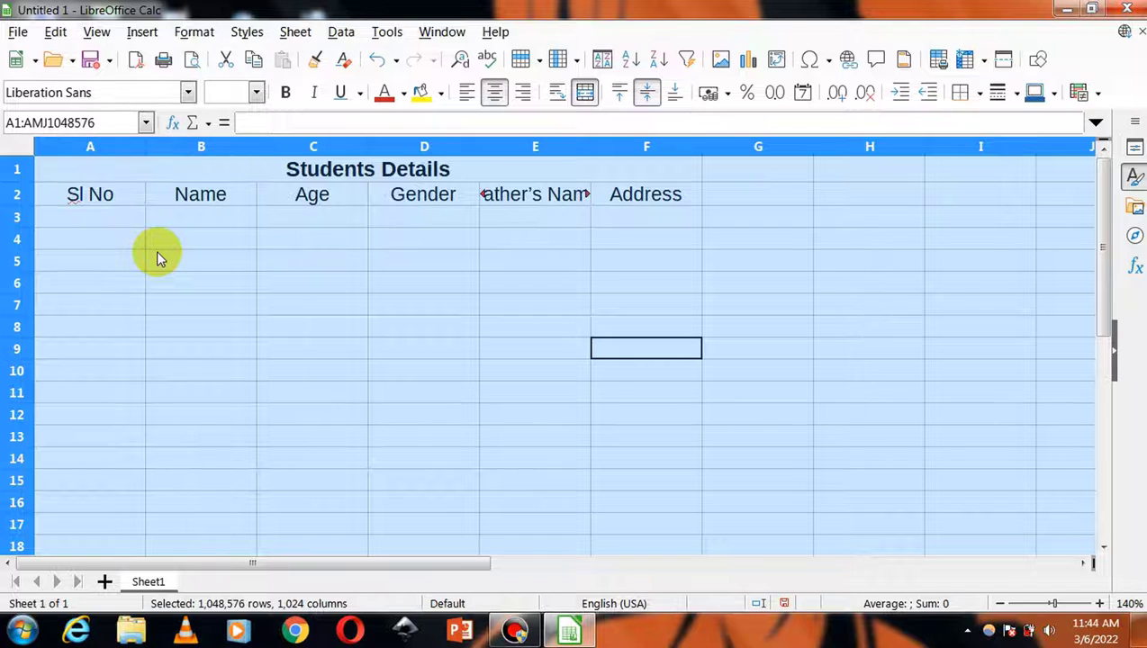
- Autofit all columns, then widen the Name and Address columns further
double_click(144, 148)
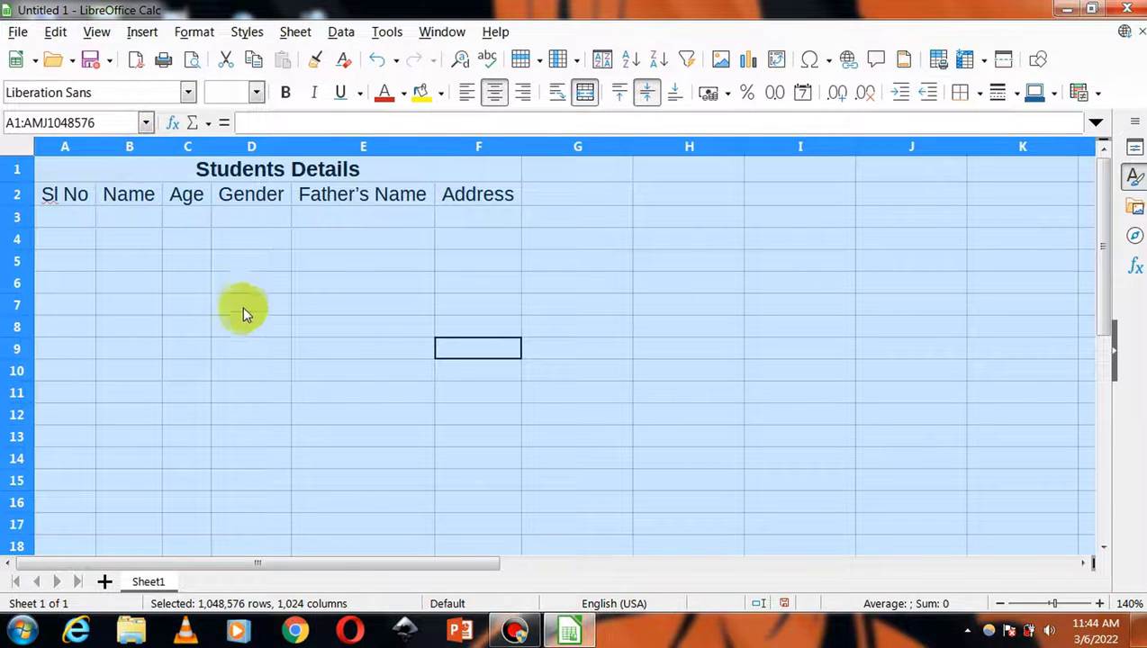
left_click(332, 301)
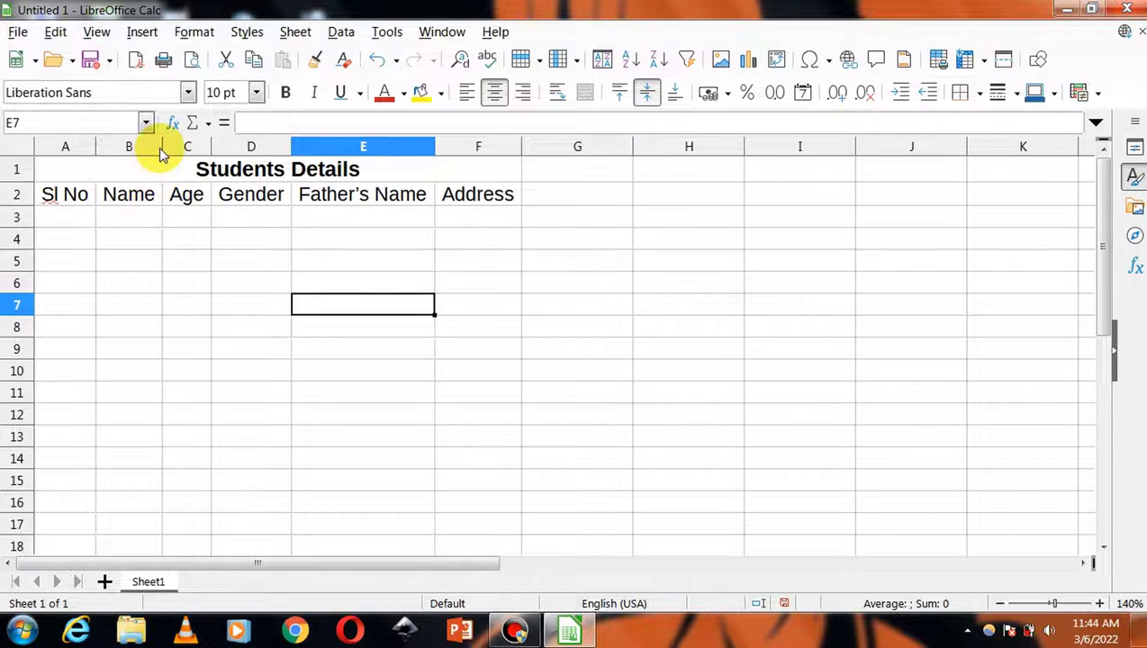
left_click_drag(162, 146, 225, 145)
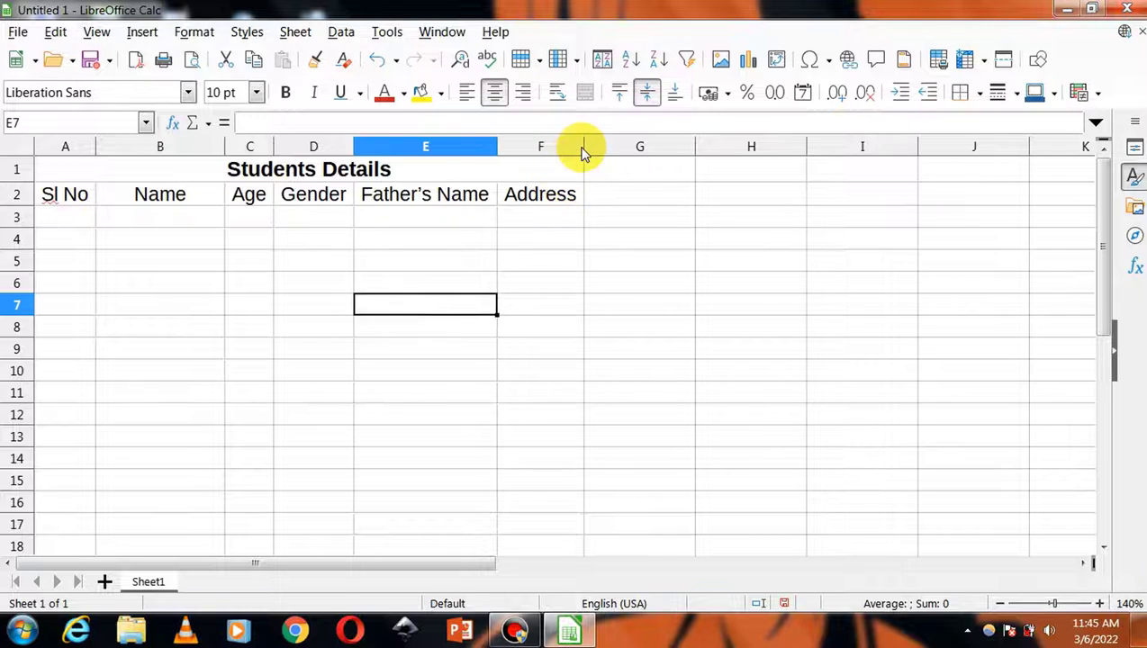
left_click_drag(583, 147, 642, 146)
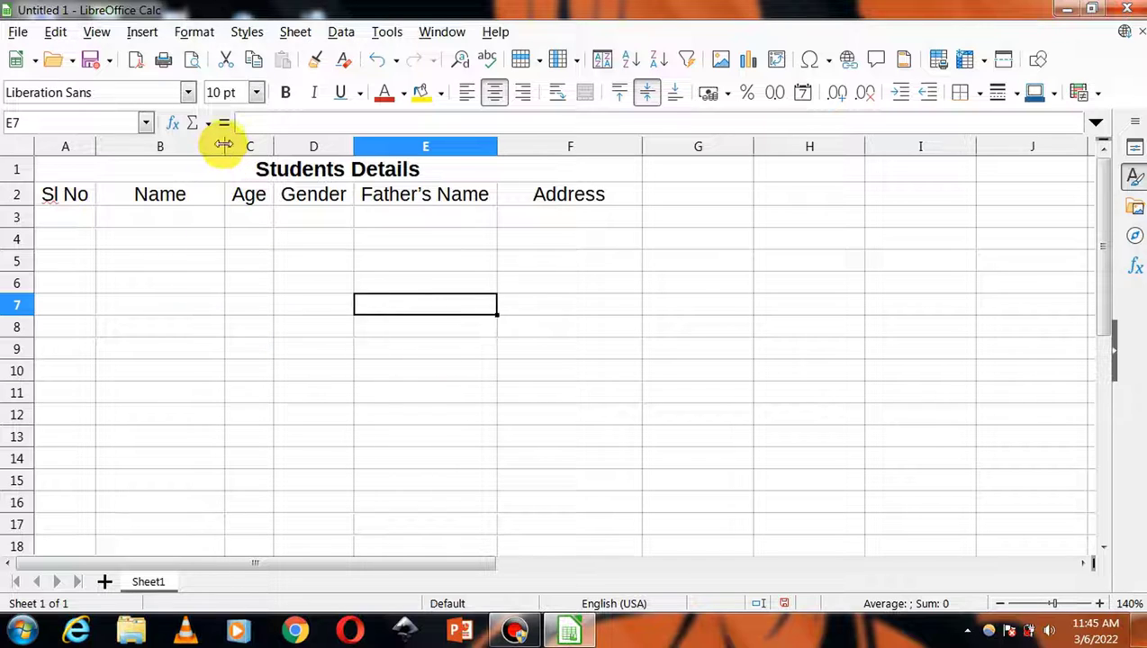
left_click_drag(225, 146, 241, 146)
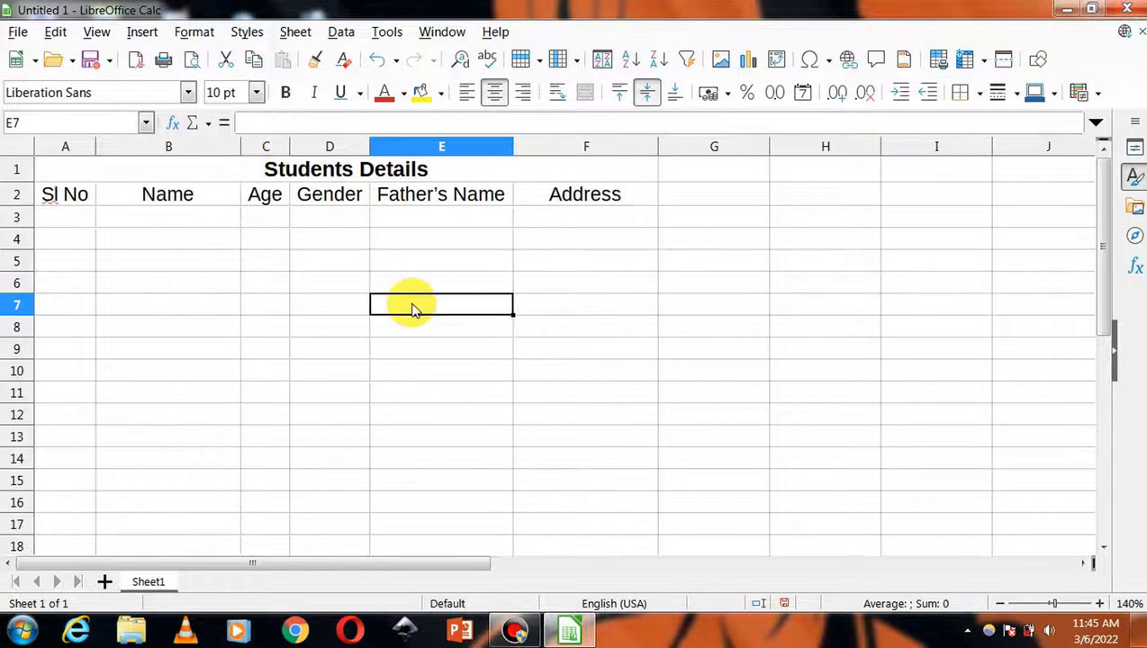
- Give the merged Students Details title a dark blue fill and white text
left_click(108, 170)
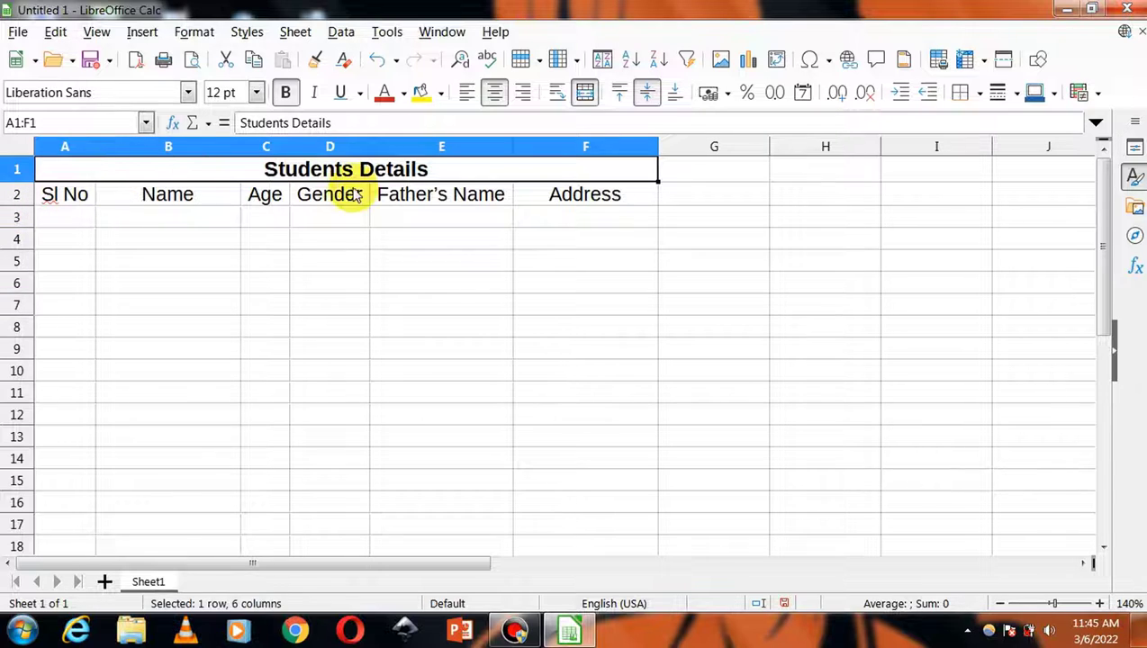
left_click(441, 93)
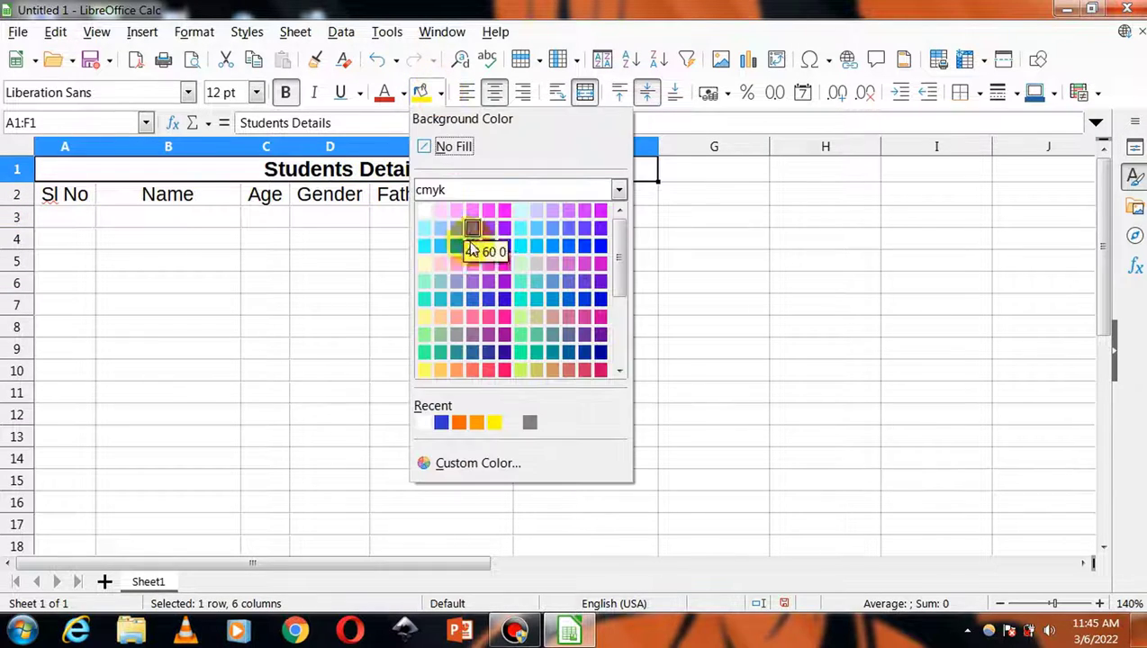
left_click(441, 424)
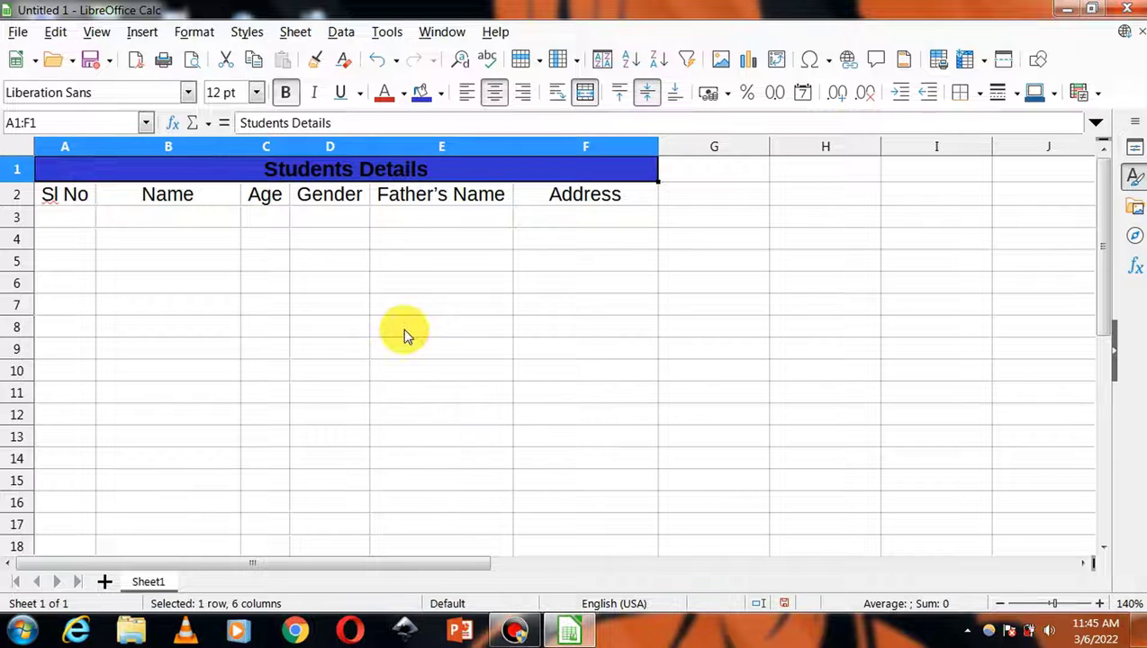
left_click(404, 94)
left_click(386, 210)
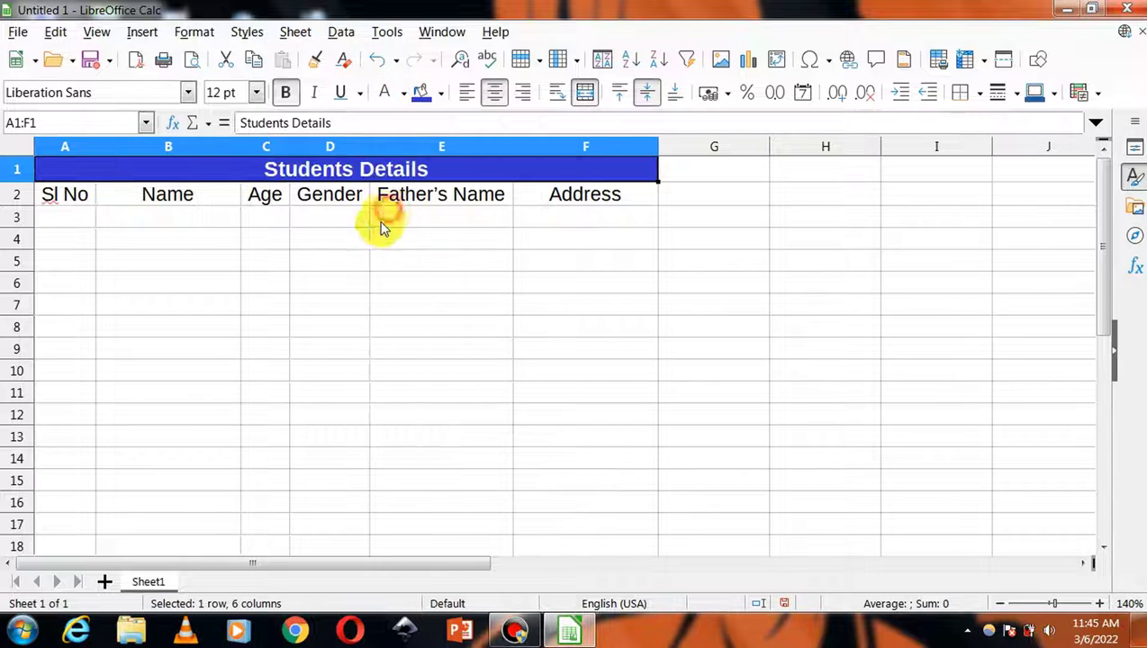
left_click(180, 326)
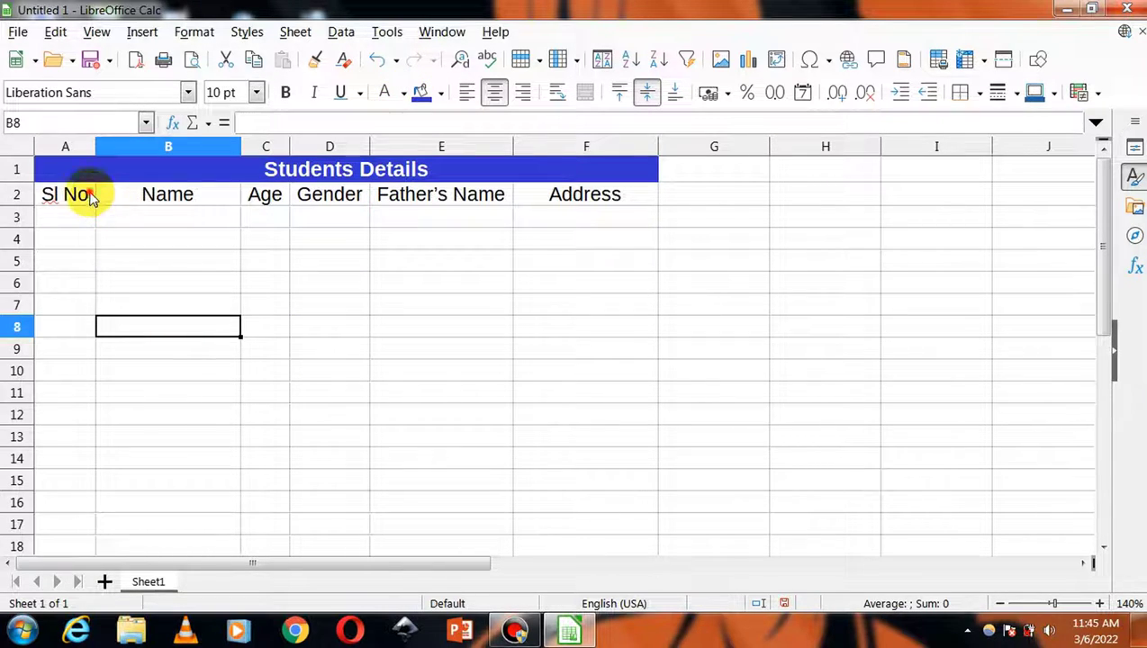
- Give the header row A2:F2 an orange fill and white text
left_click_drag(84, 193, 586, 206)
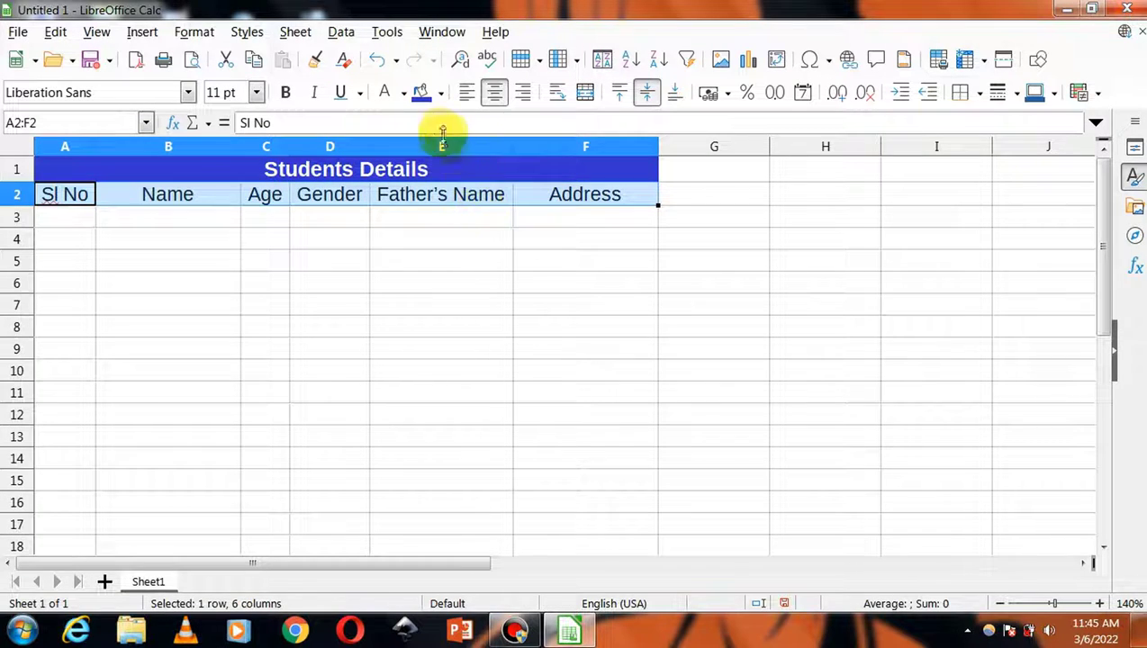
left_click(442, 93)
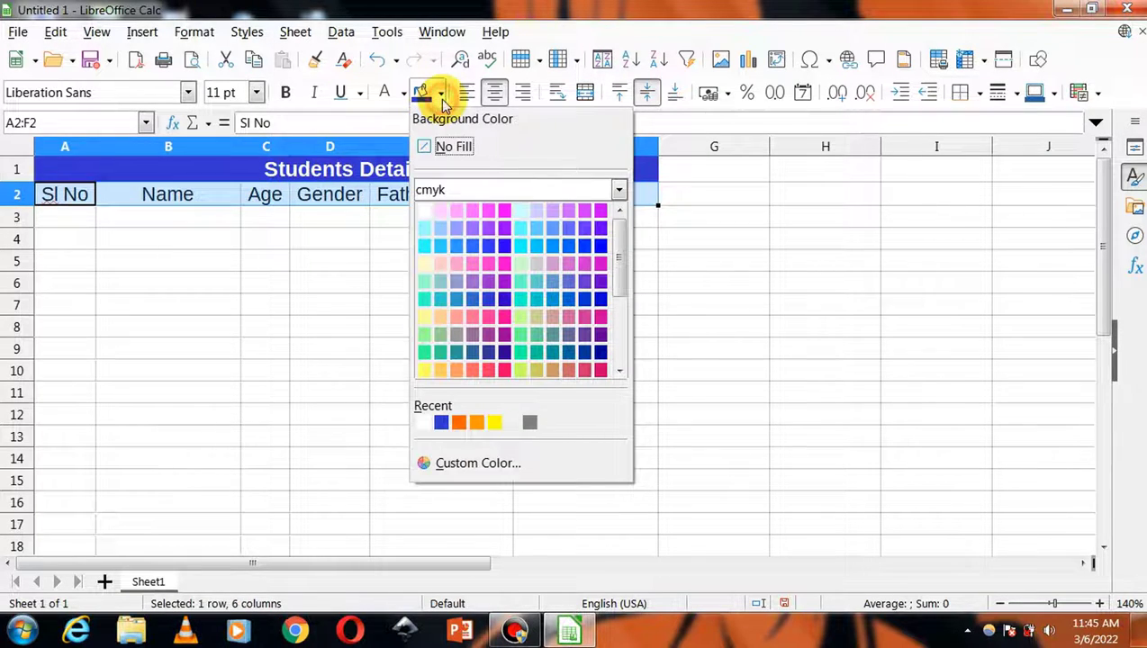
left_click(460, 422)
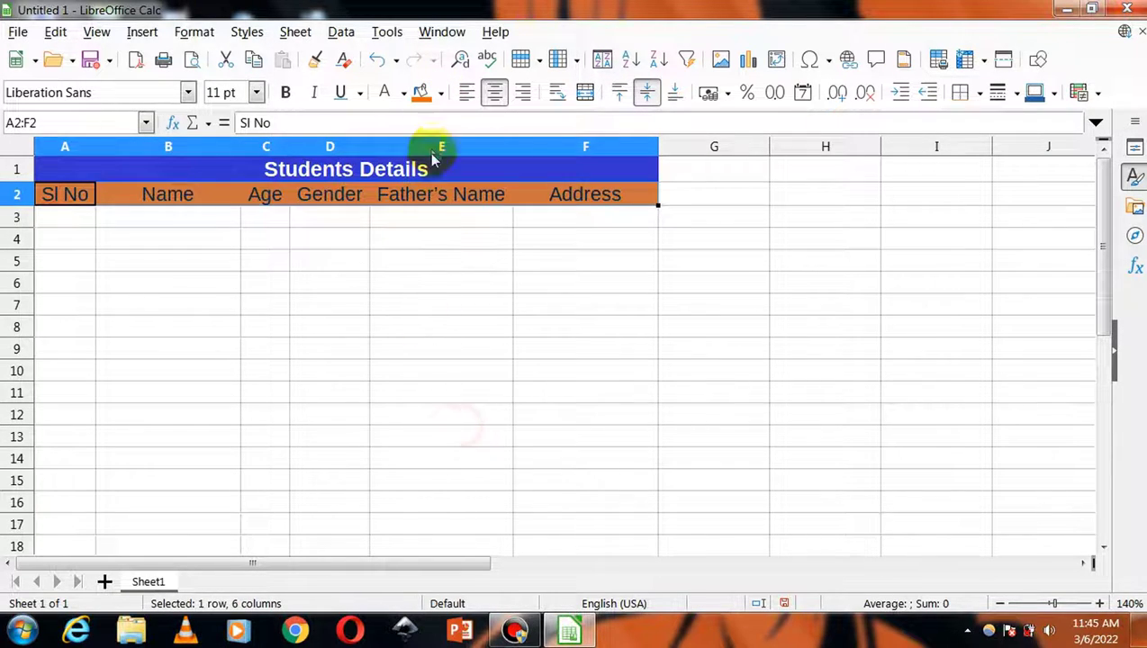
left_click(386, 94)
left_click(339, 329)
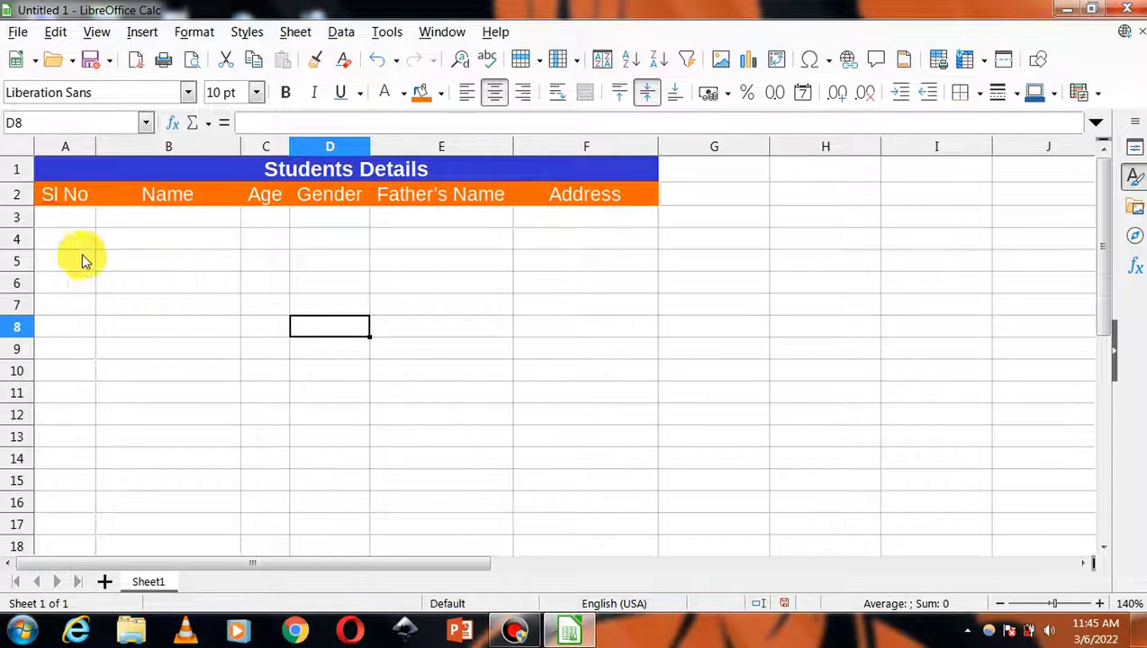
- Apply outer and all inner borders to the range A1:F25
left_click_drag(64, 169, 266, 546)
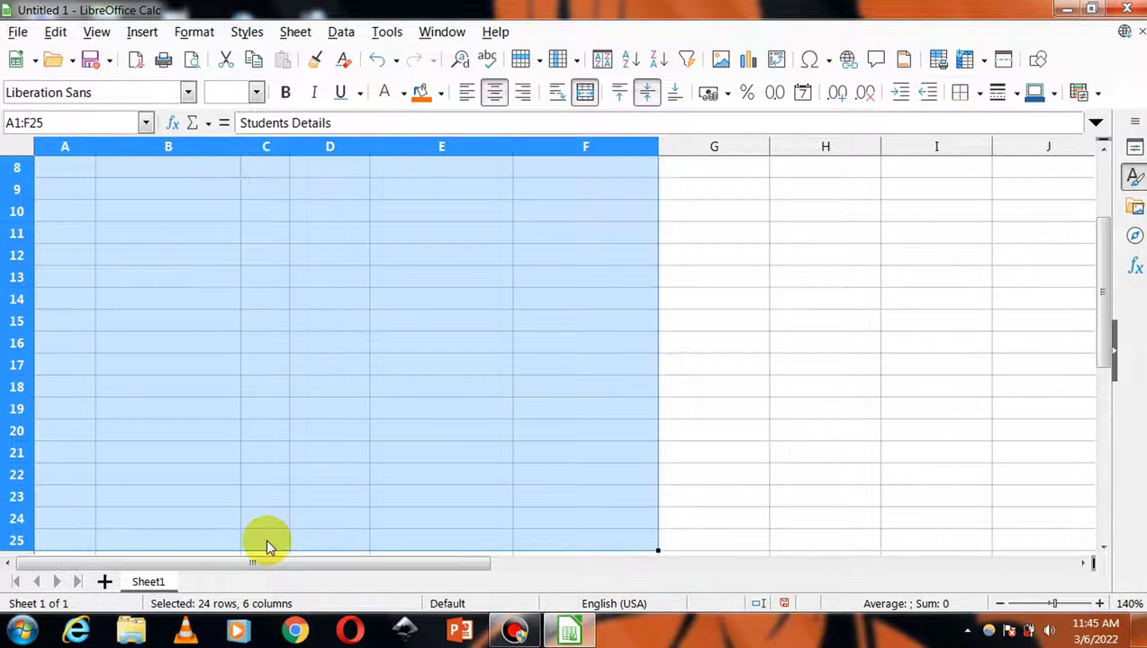
scroll(351, 497, "up", 3)
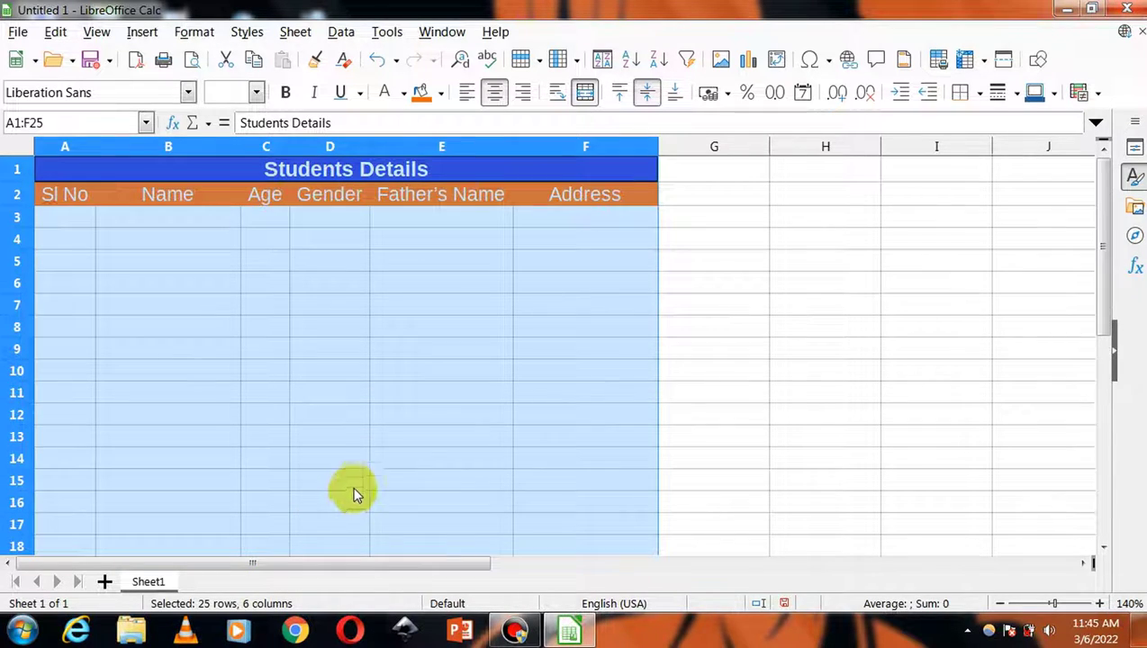
left_click(979, 94)
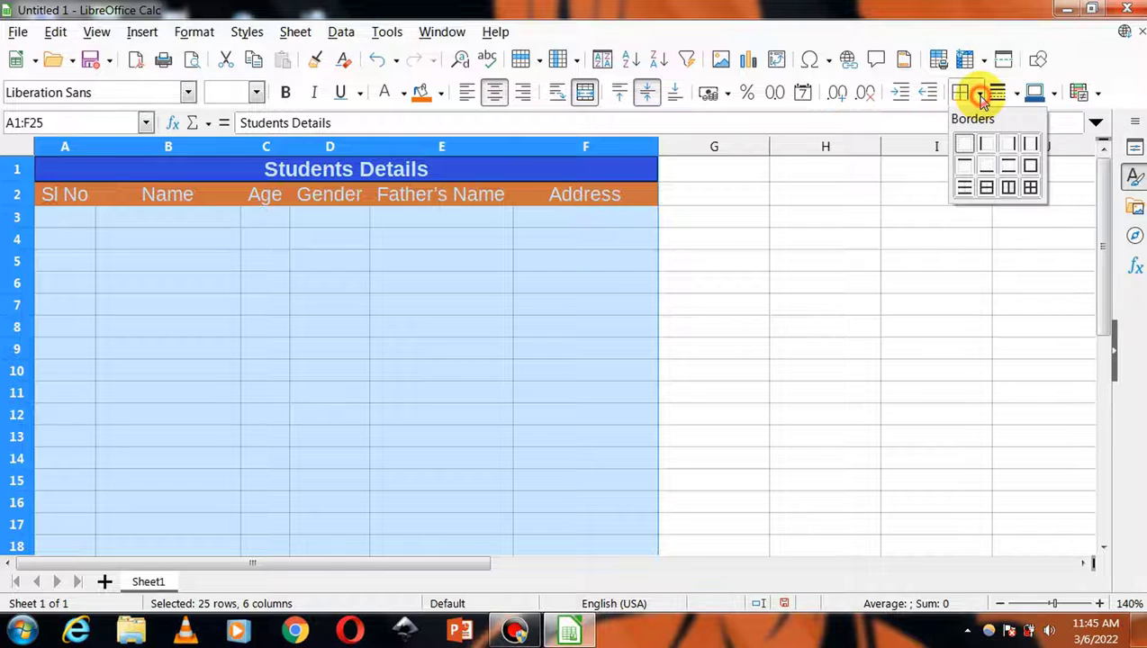
left_click(1030, 190)
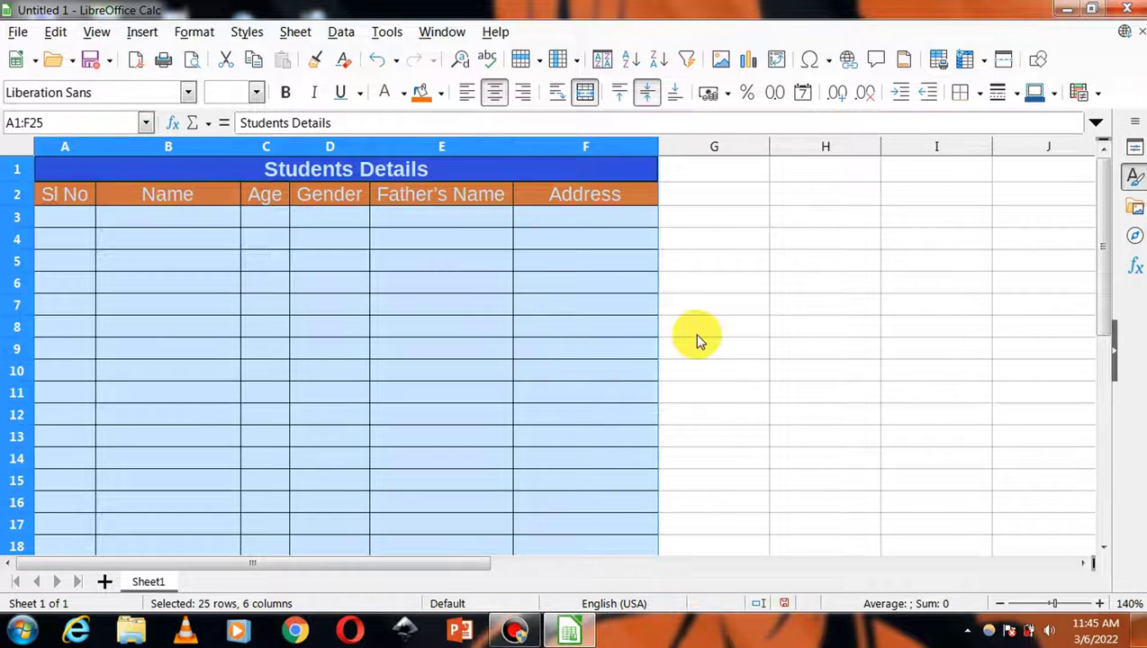
left_click(699, 334)
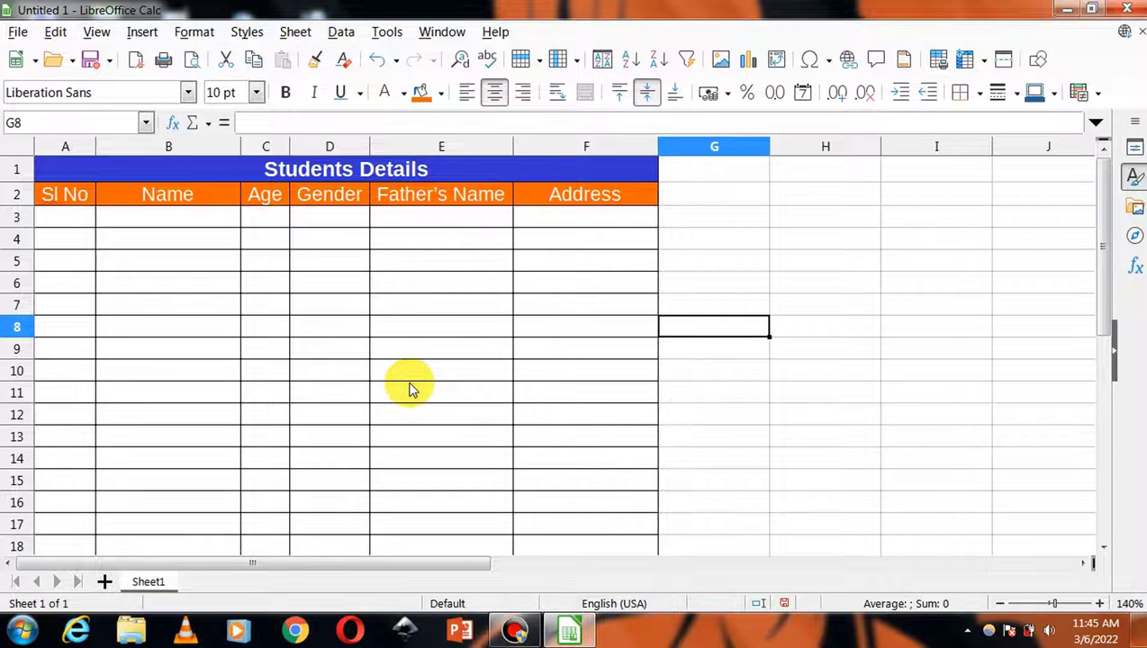
- Enter 1 in A3 and auto-fill serial numbers 1 to 23 down to A25
left_click(65, 219)
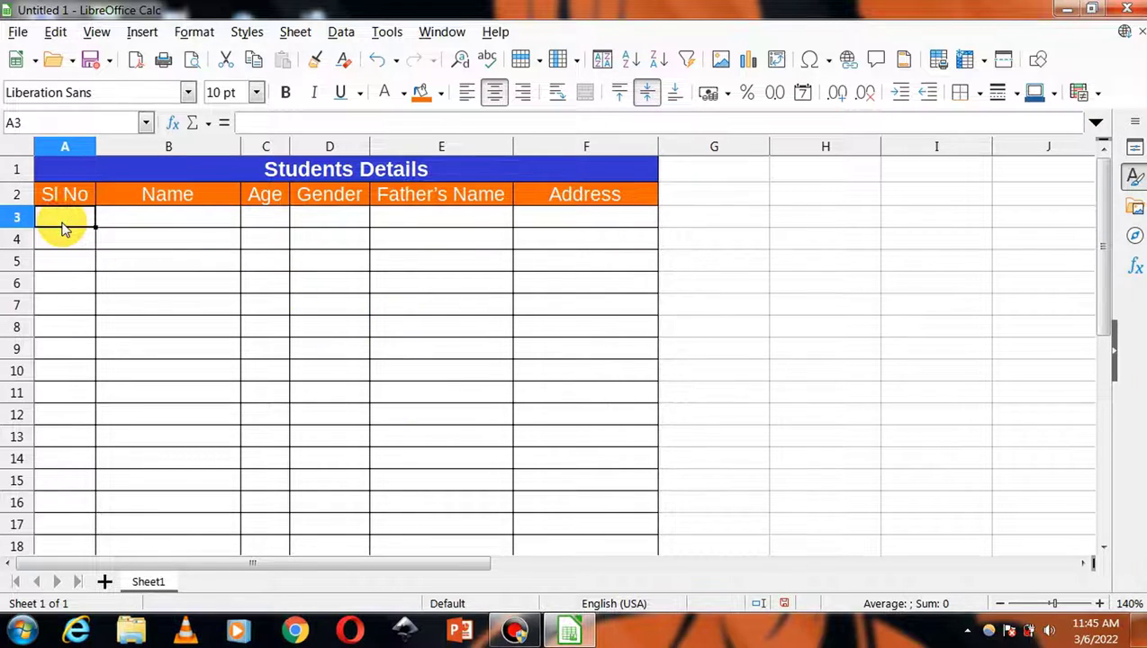
type("1")
key("Return")
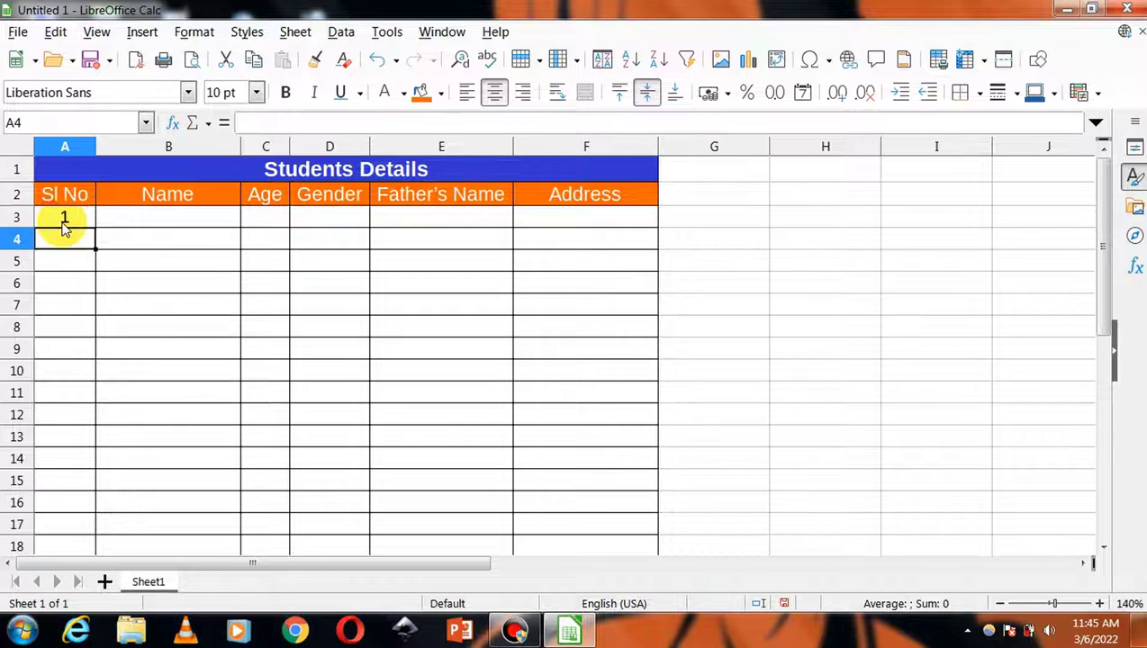
left_click(58, 214)
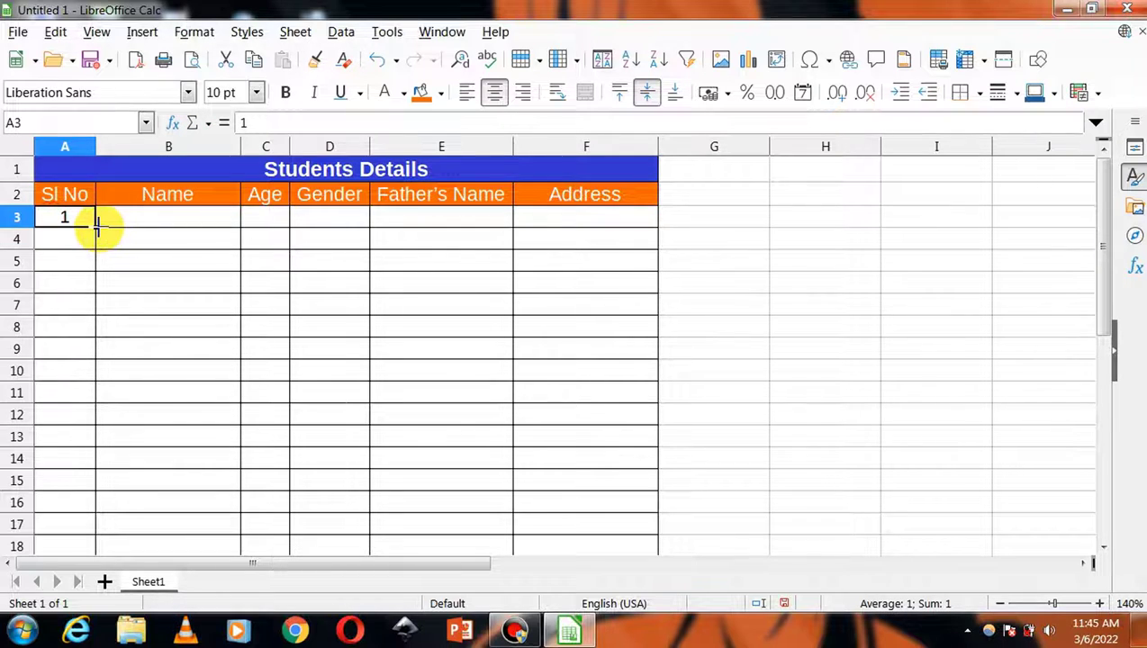
left_click_drag(96, 227, 99, 548)
scroll(135, 500, "up", 1)
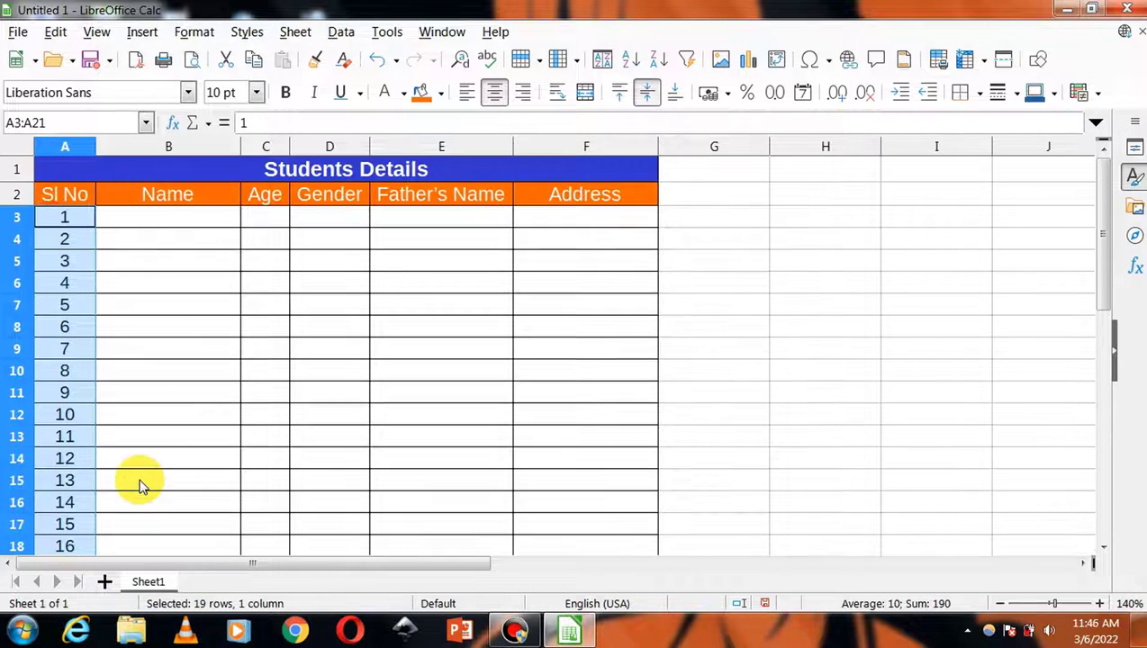
scroll(118, 333, "down", 6)
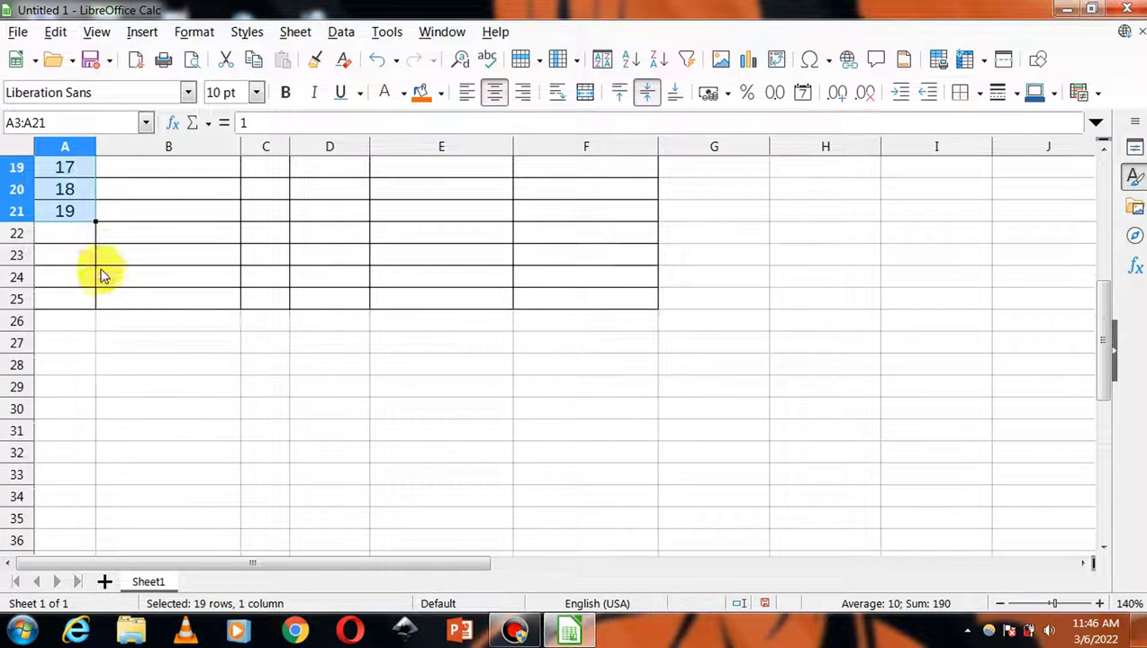
left_click_drag(94, 224, 97, 301)
scroll(162, 369, "up", 6)
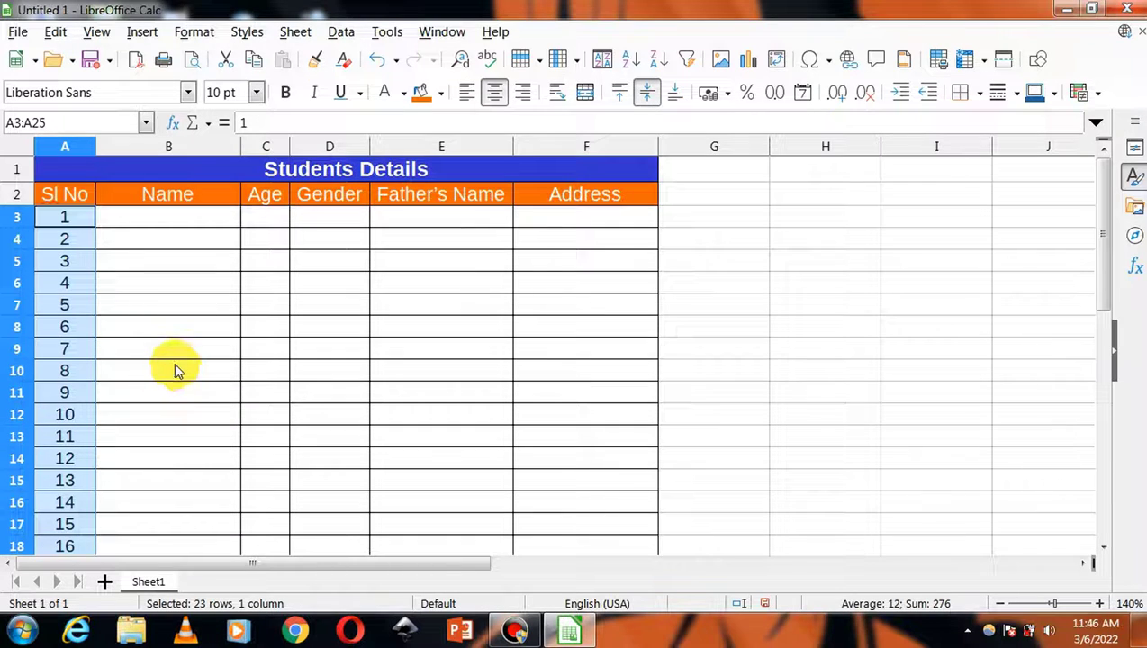
- Select the header cells B2:F2, Name through Address, and open the Data menu
left_click(177, 238)
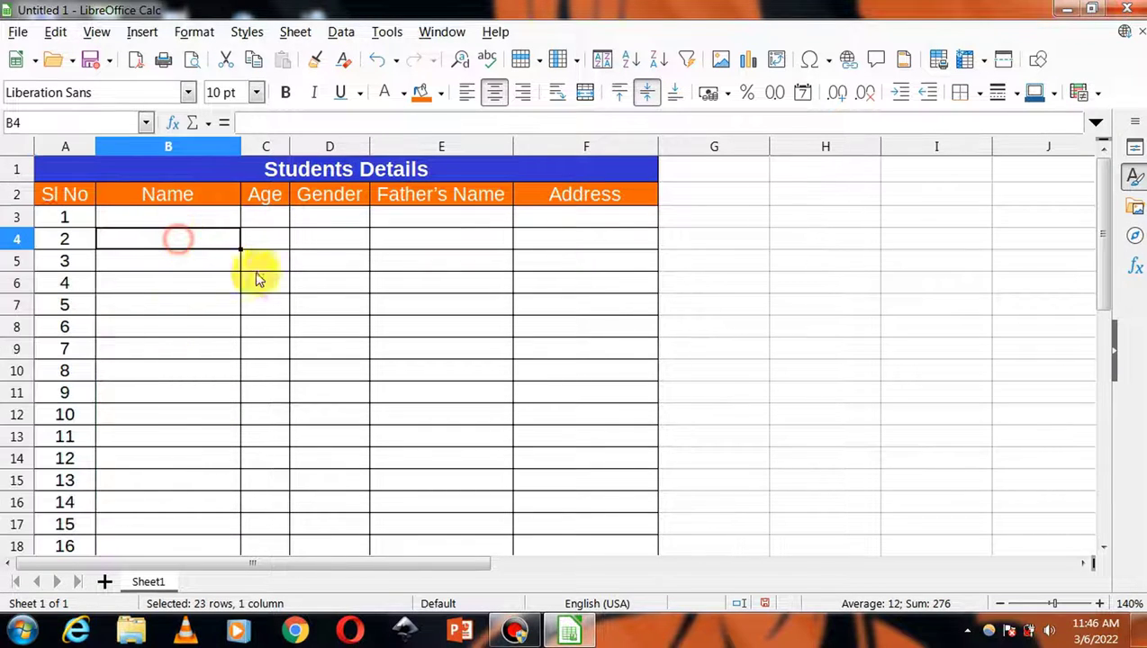
left_click(176, 198)
left_click(256, 198)
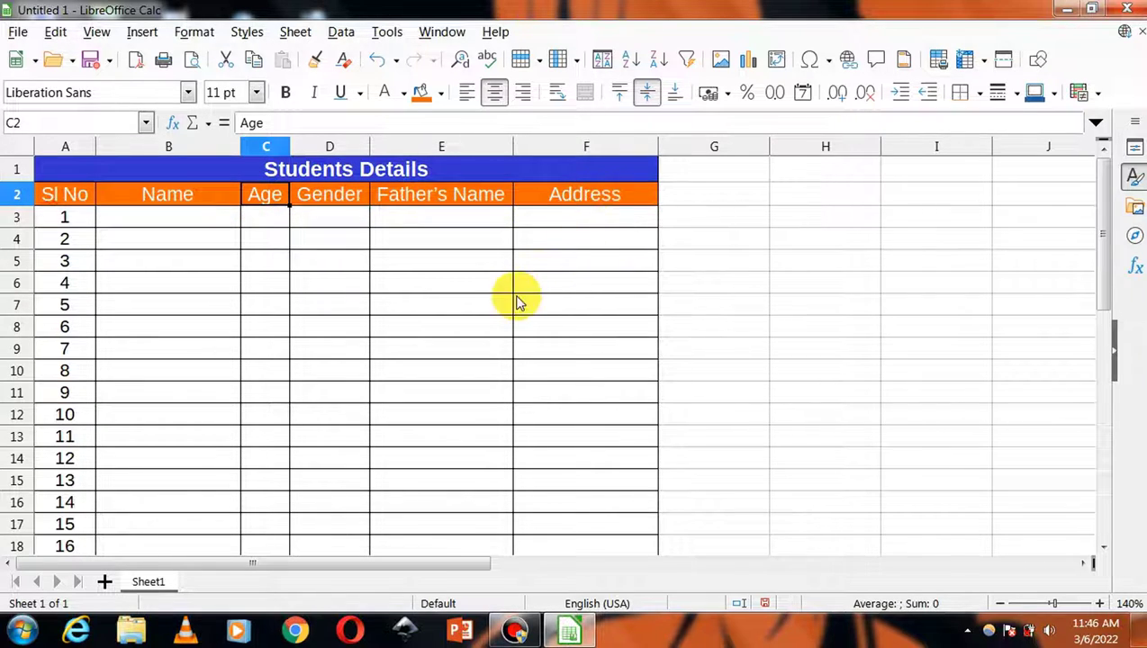
left_click_drag(165, 207, 567, 194)
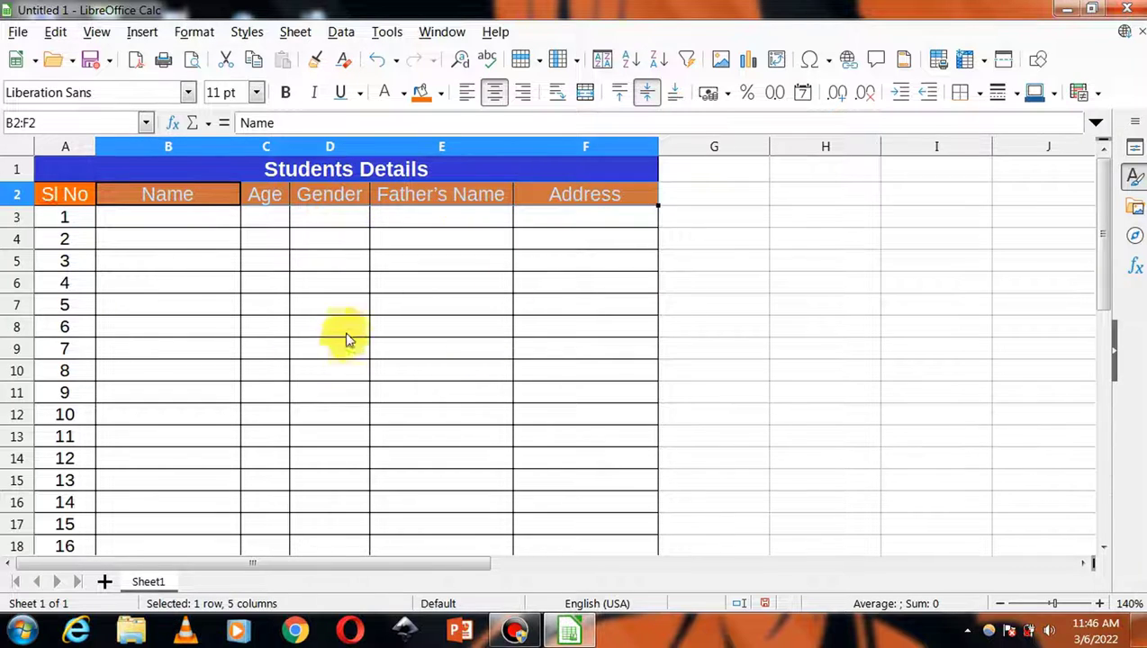
left_click(340, 32)
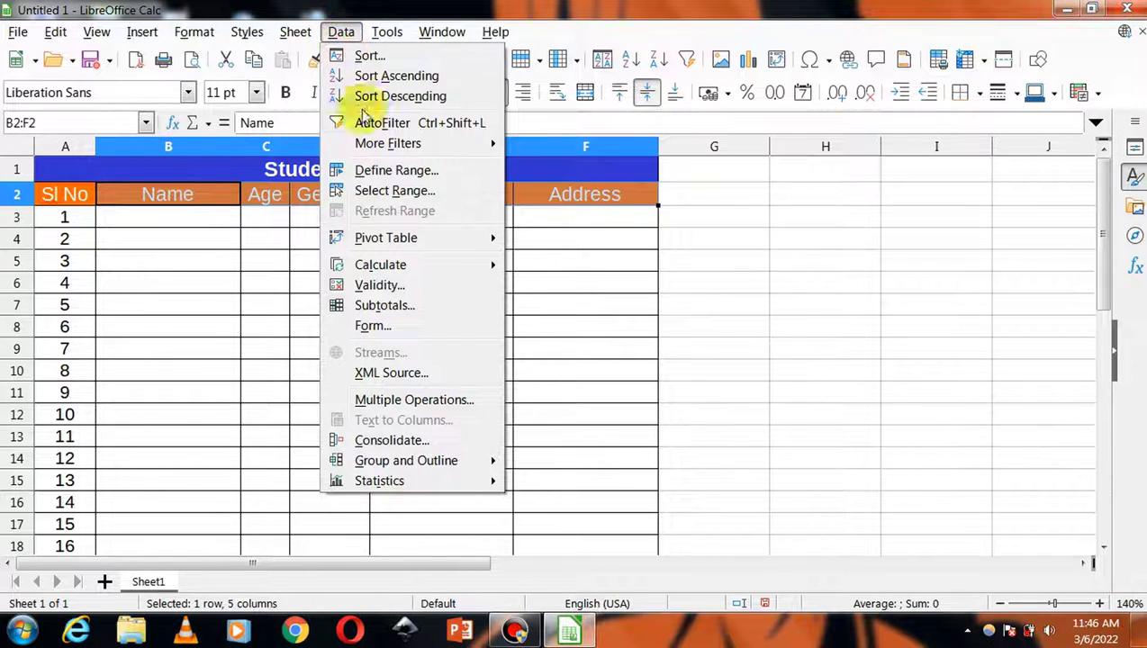
- Open the Data Form and enter the first student's name and age 12
left_click(370, 327)
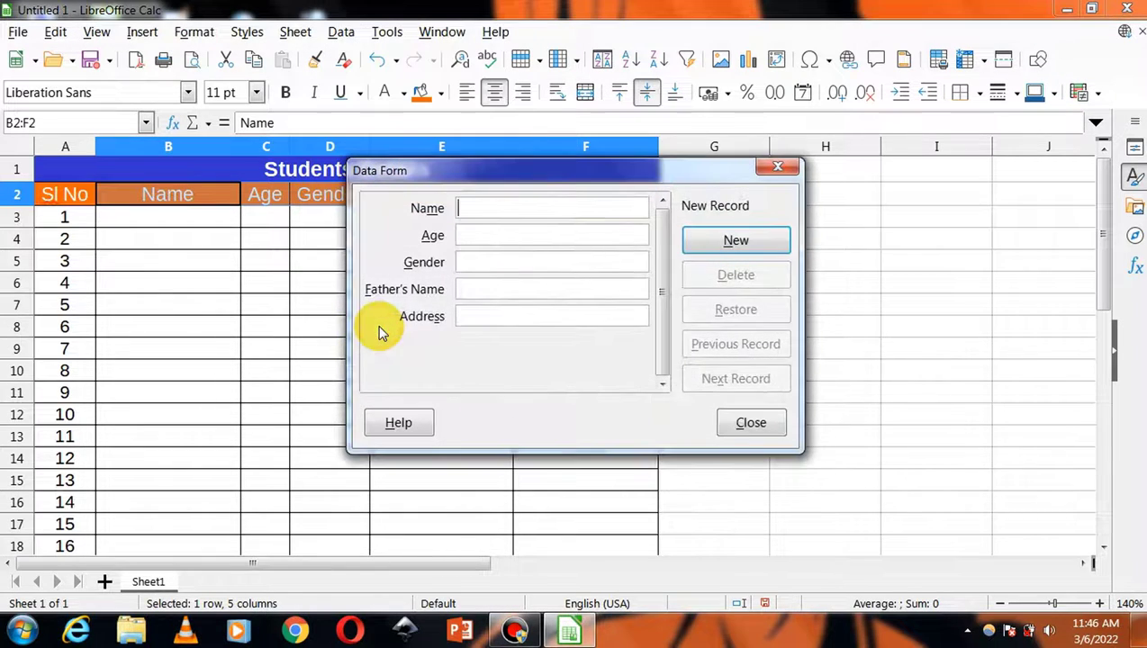
left_click_drag(552, 186, 671, 199)
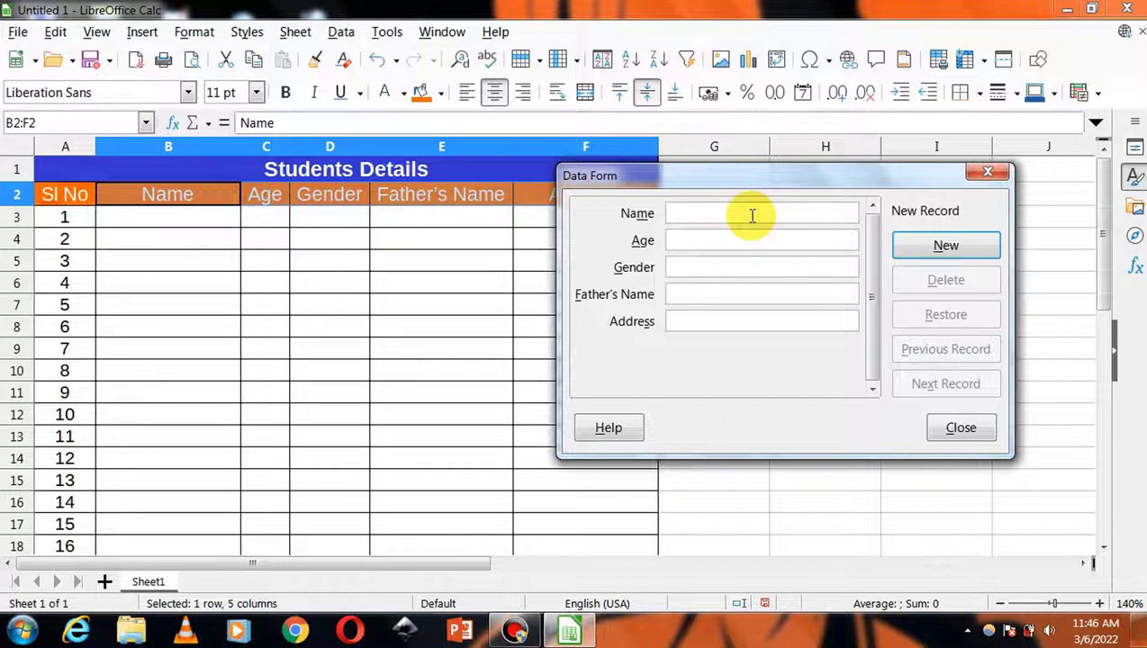
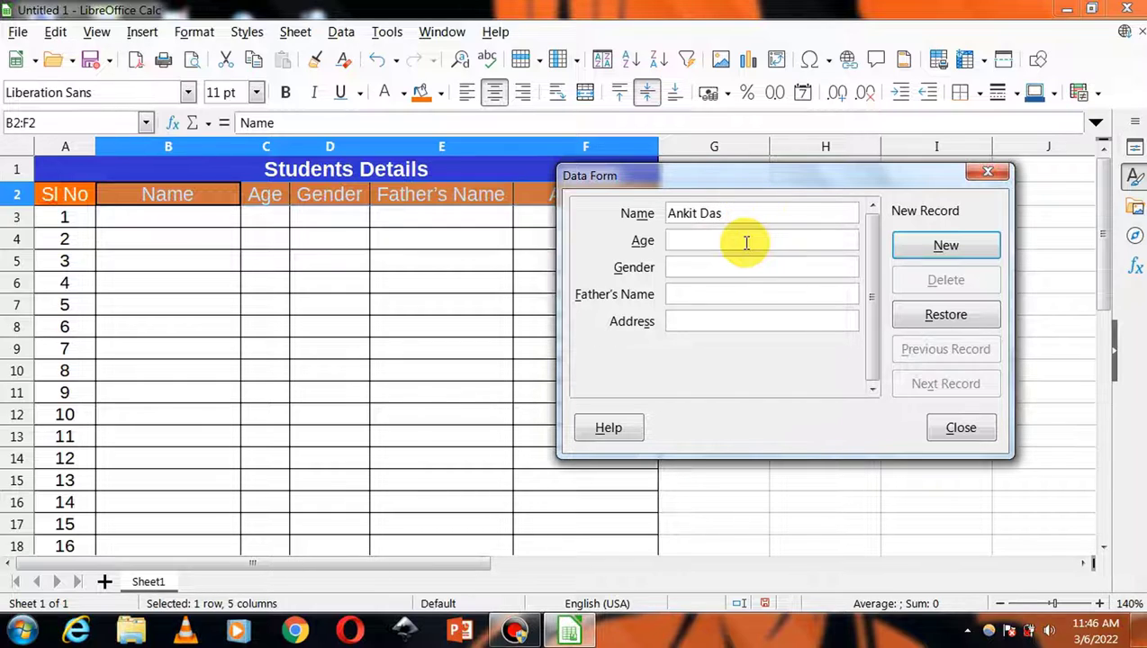
left_click(746, 241)
type("12")
- Enter gender Male, the father's name and the address, then save the record as new
left_click(736, 261)
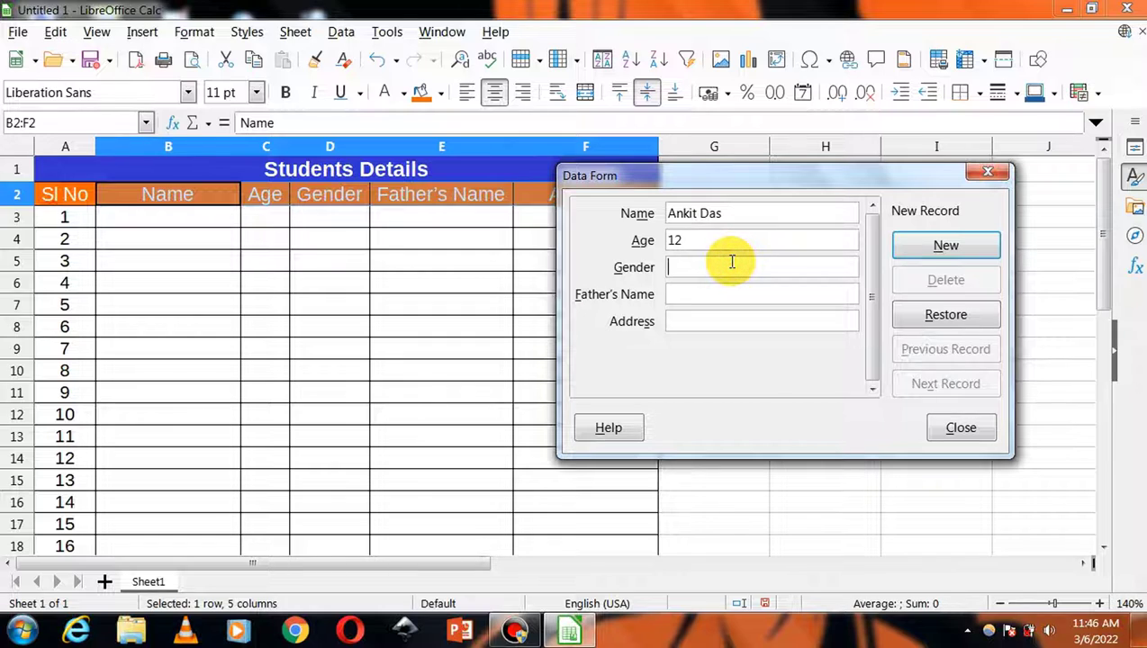
type("Male")
left_click(731, 295)
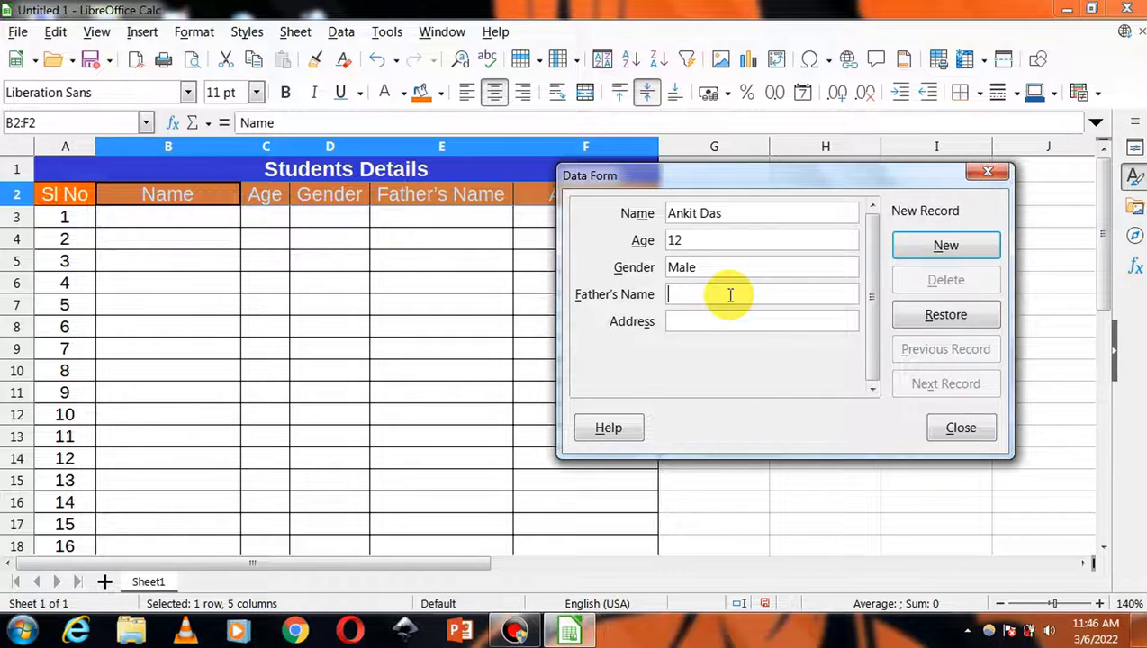
left_click(773, 321)
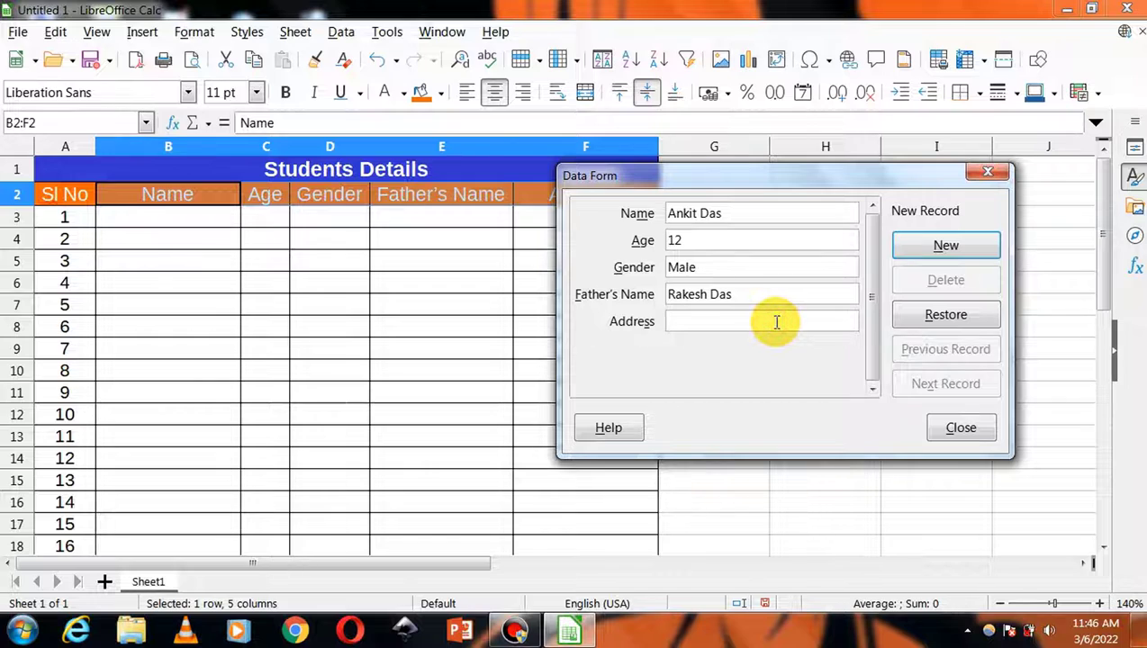
type("vill hggkfhgk")
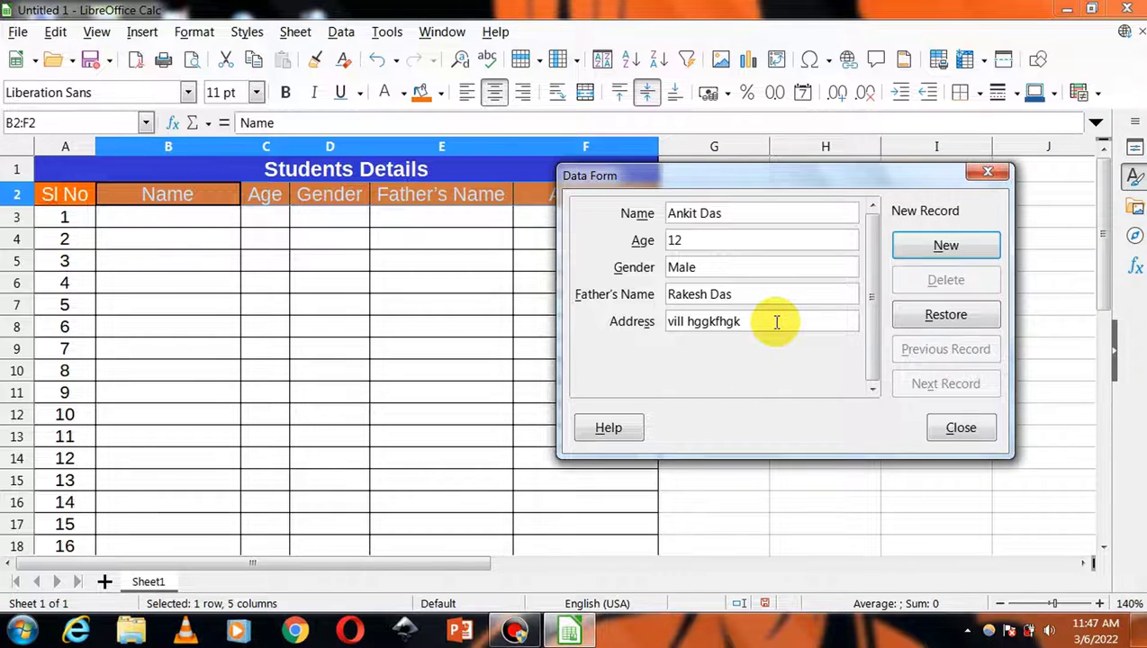
left_click(919, 252)
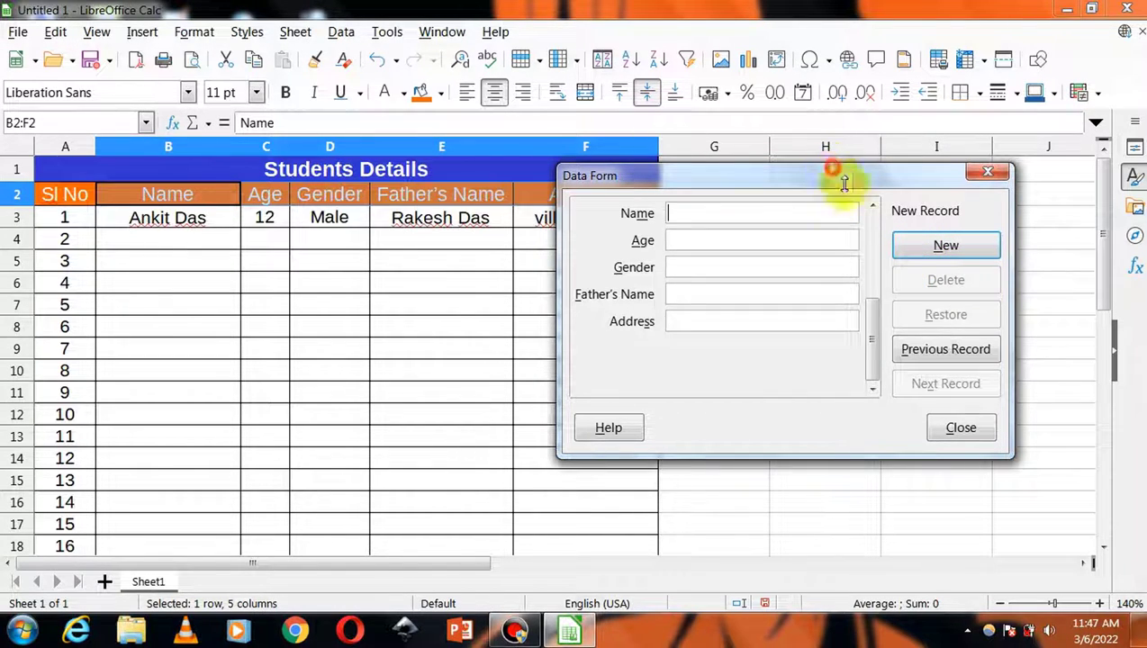
- Reposition the Data Form beside the table and enter the second student's name
left_click_drag(865, 185, 951, 277)
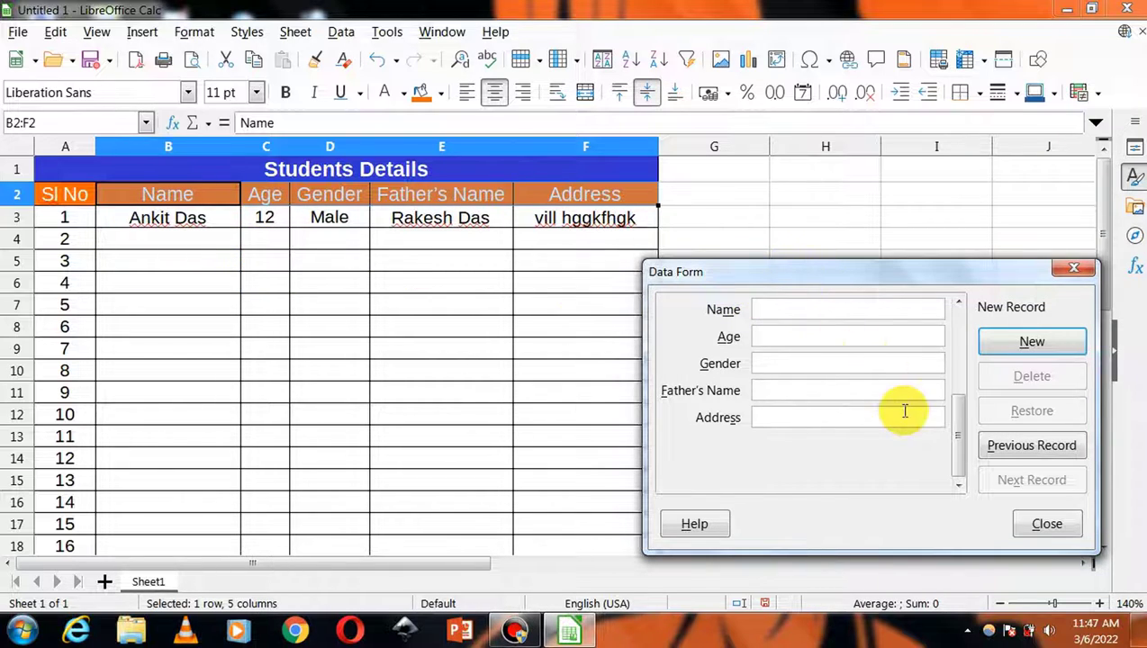
left_click_drag(809, 278, 869, 221)
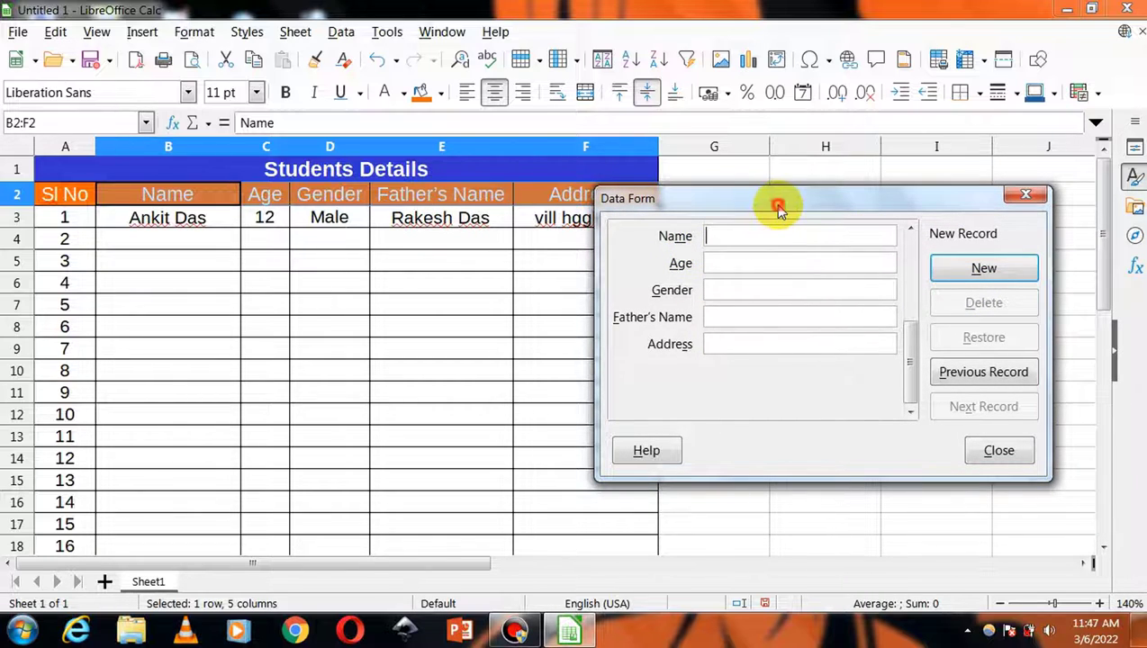
left_click_drag(779, 207, 813, 205)
left_click(797, 230)
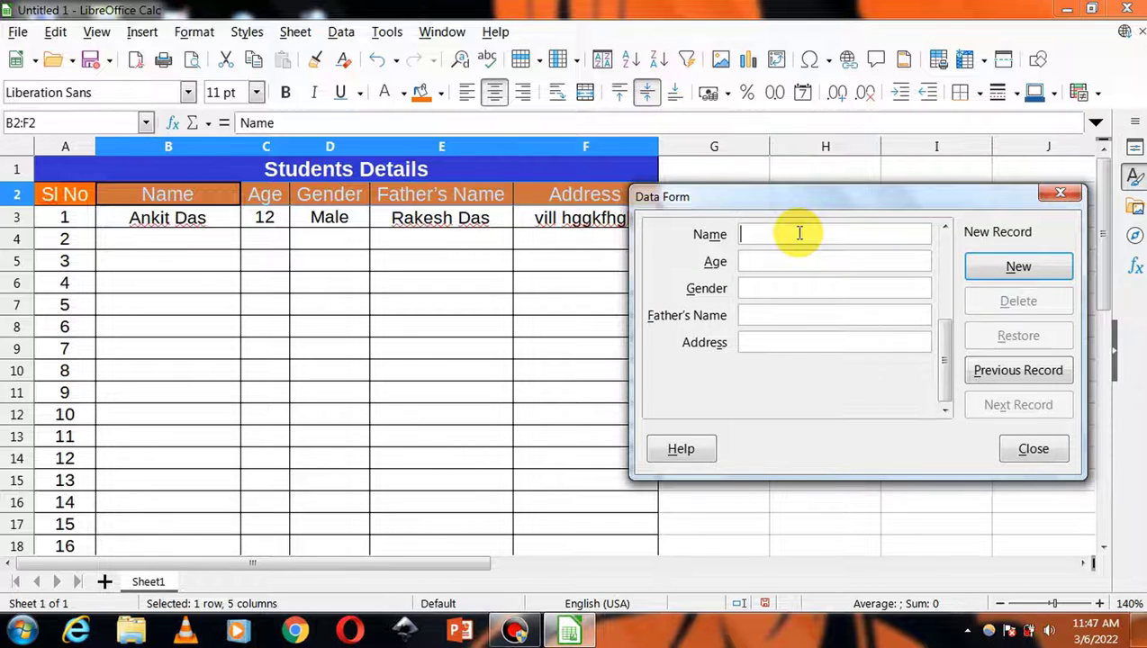
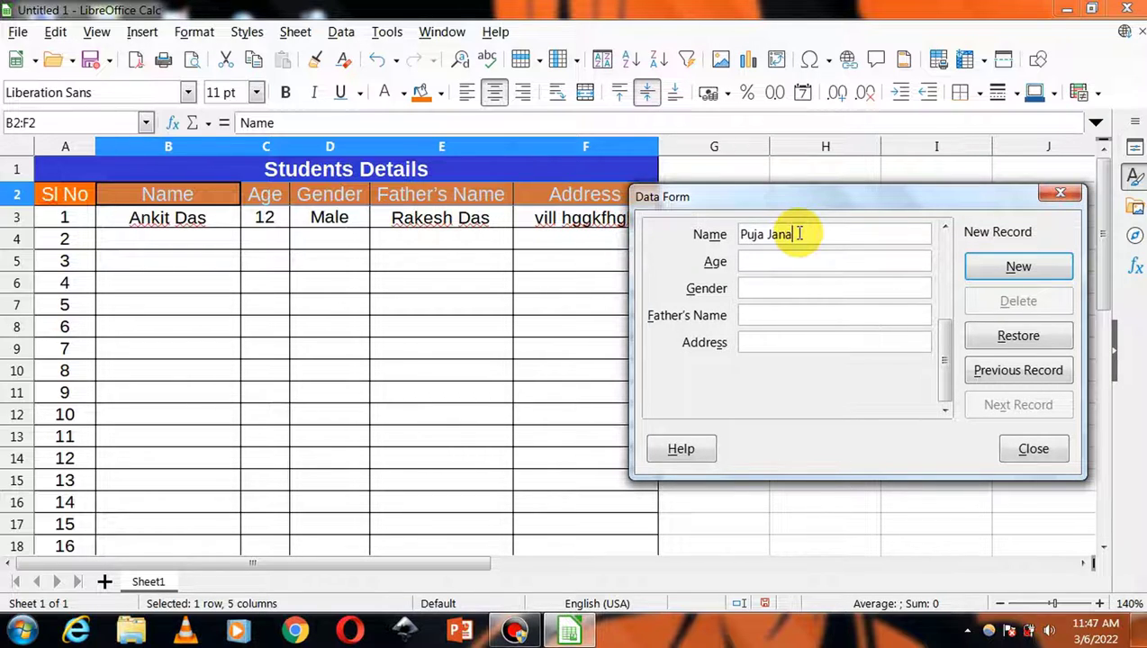
- Enter age 12, gender Female, the father's name and the address, then save as new
left_click(797, 261)
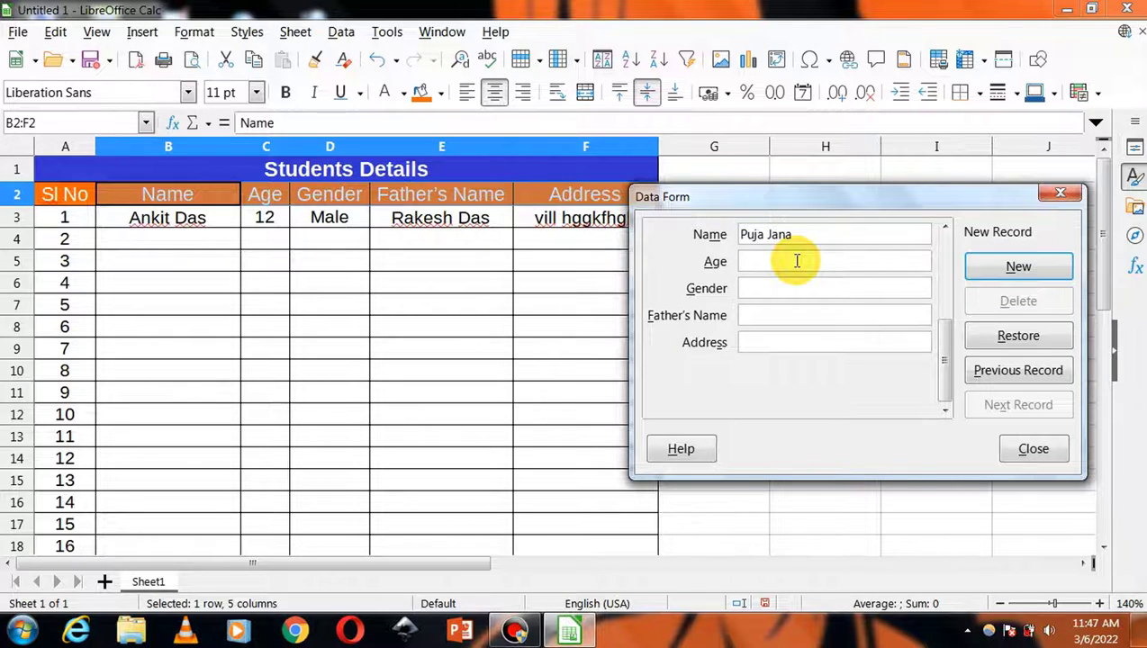
type("12")
left_click(781, 288)
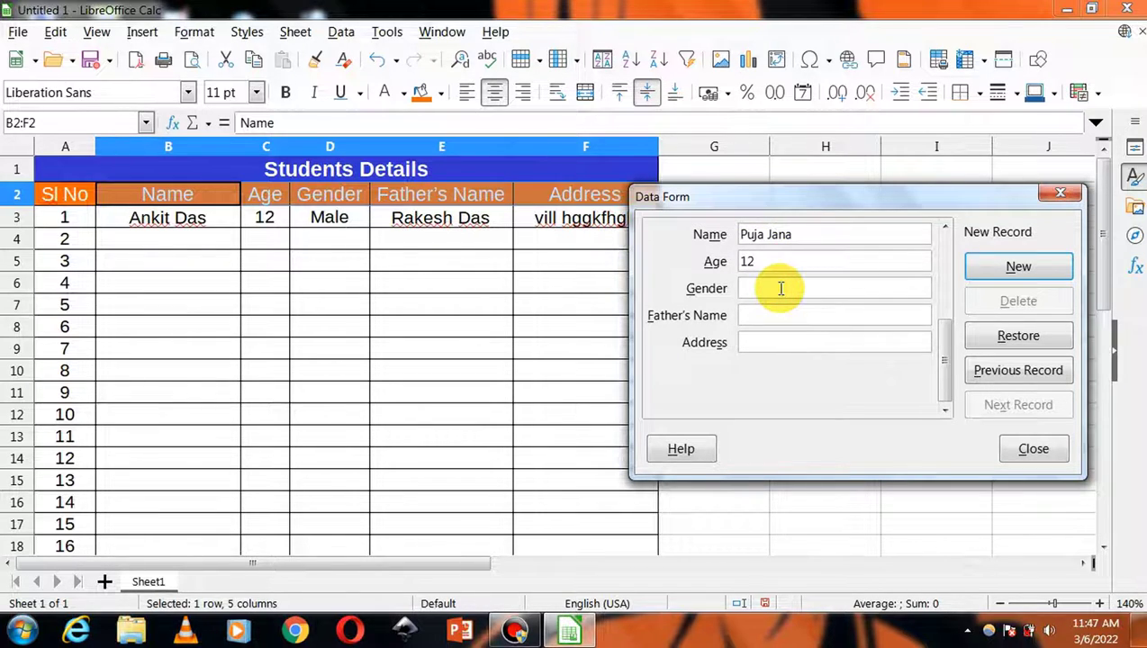
type("Female")
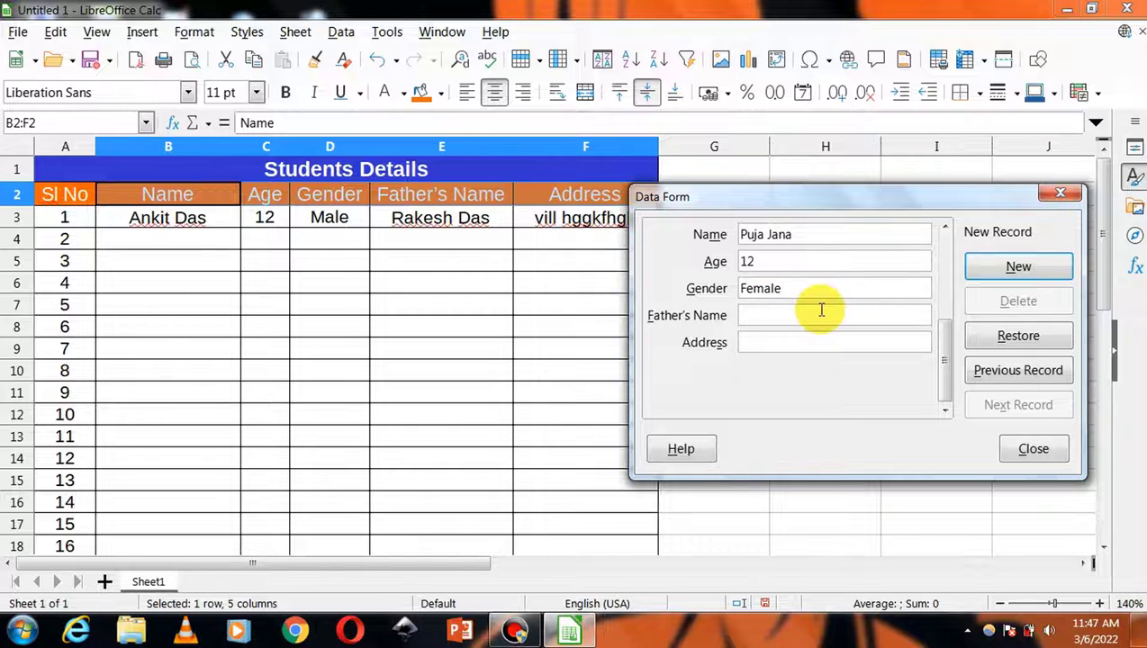
left_click(811, 310)
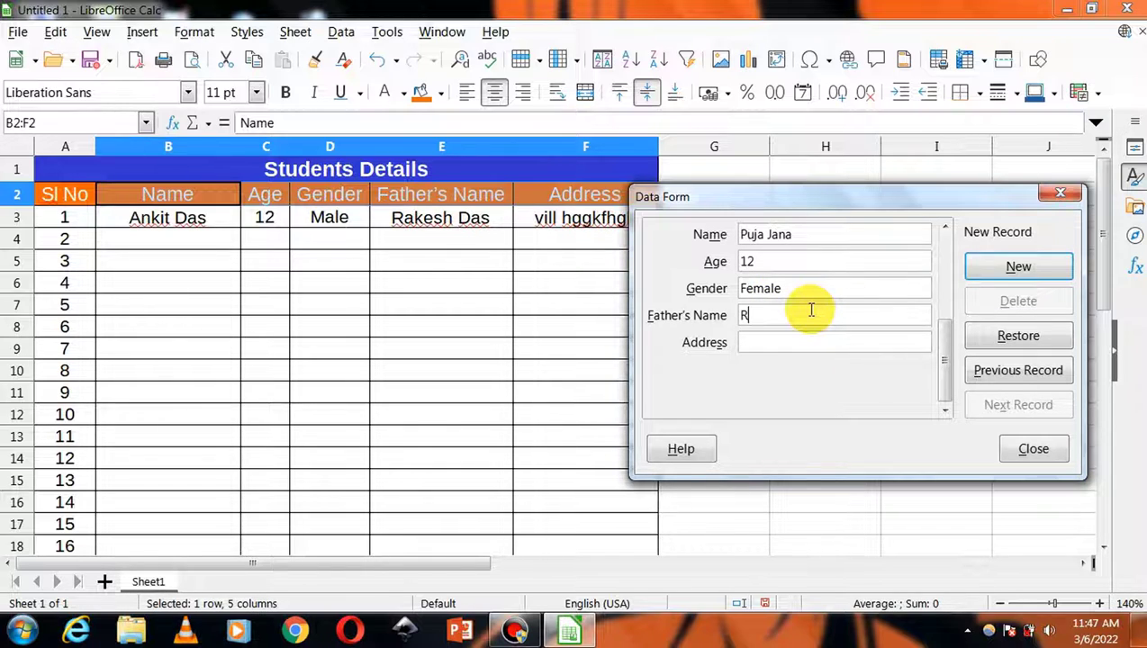
left_click(799, 342)
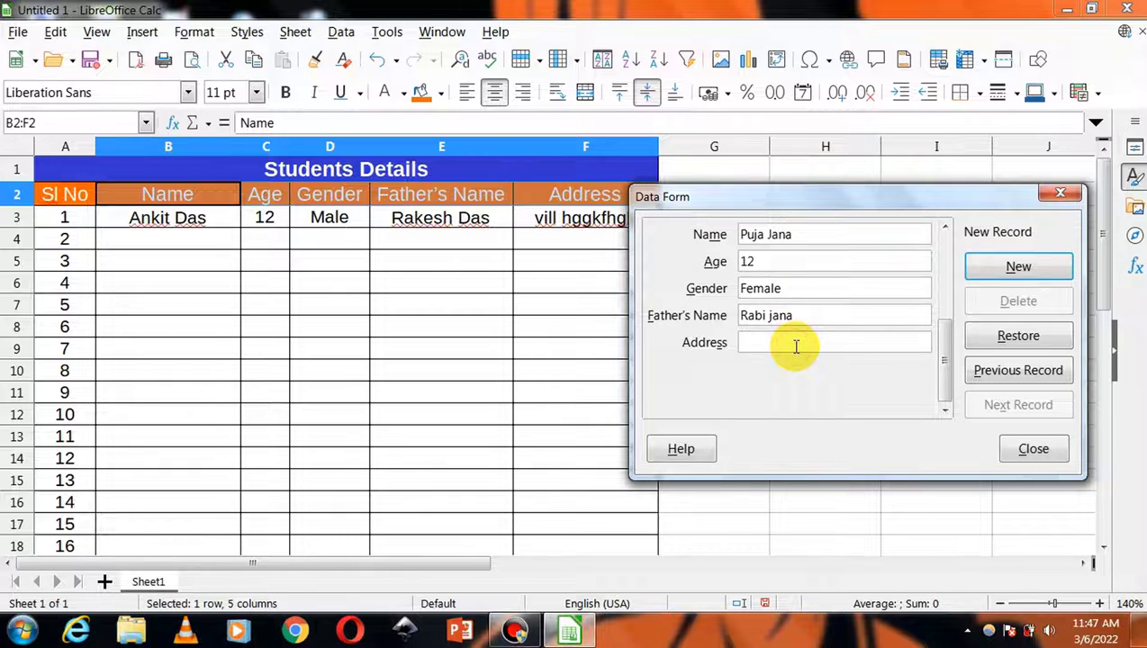
type("fdgdfgdfgdbnvc")
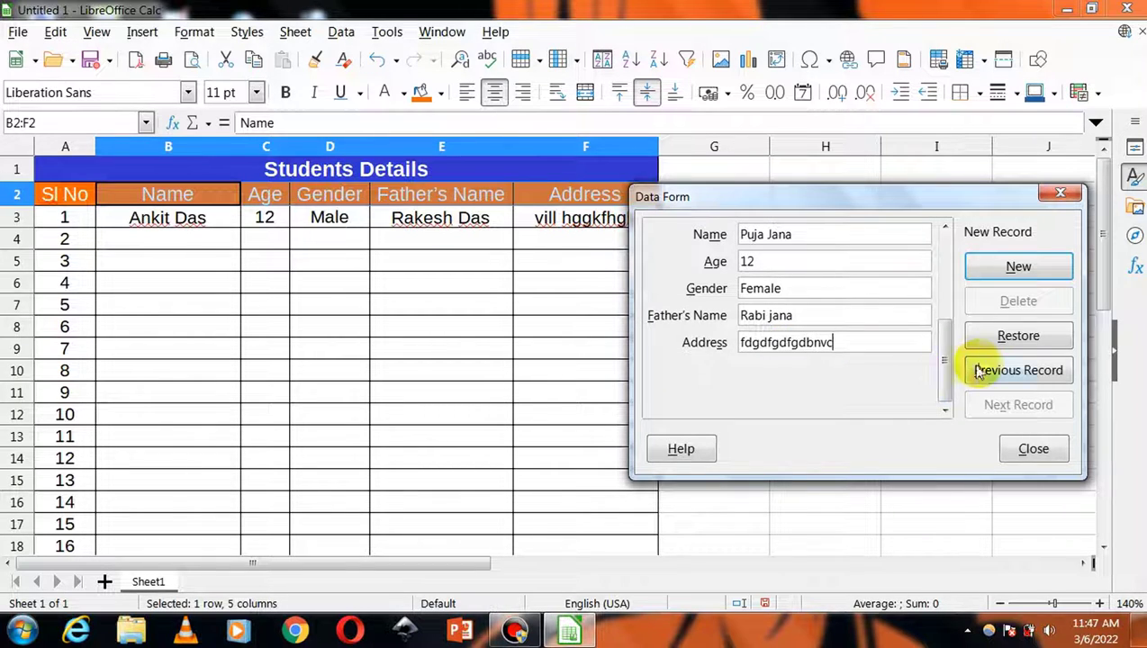
left_click(1019, 266)
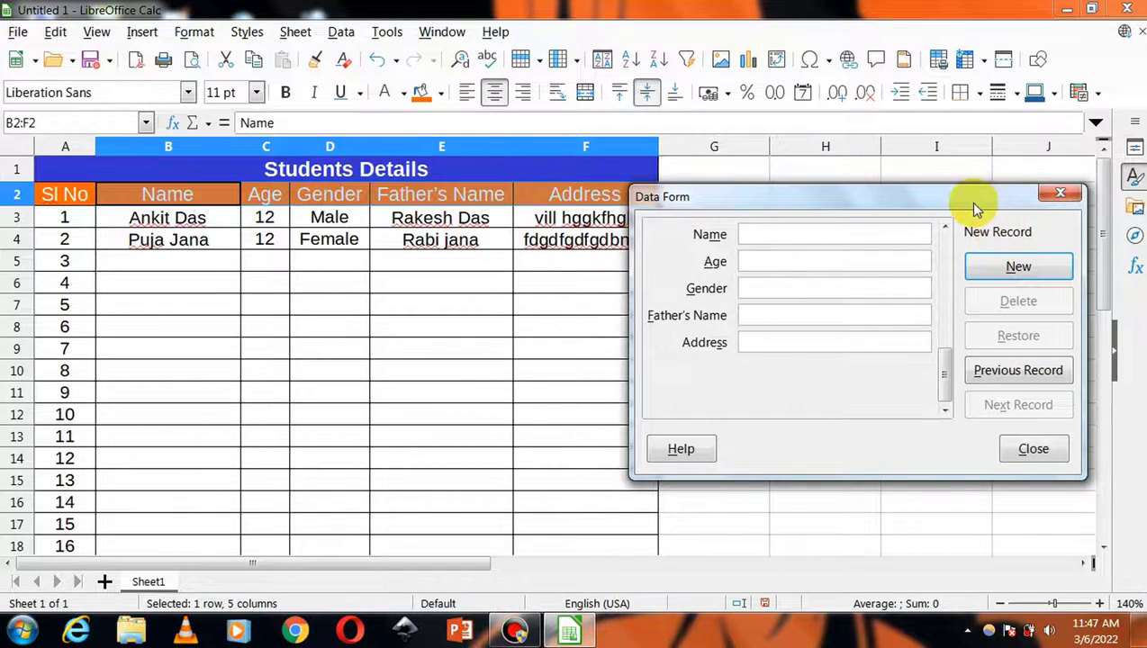
- In the Data Form, return to record 2/2 and delete it, leaving row 4 empty
left_click_drag(973, 201, 969, 288)
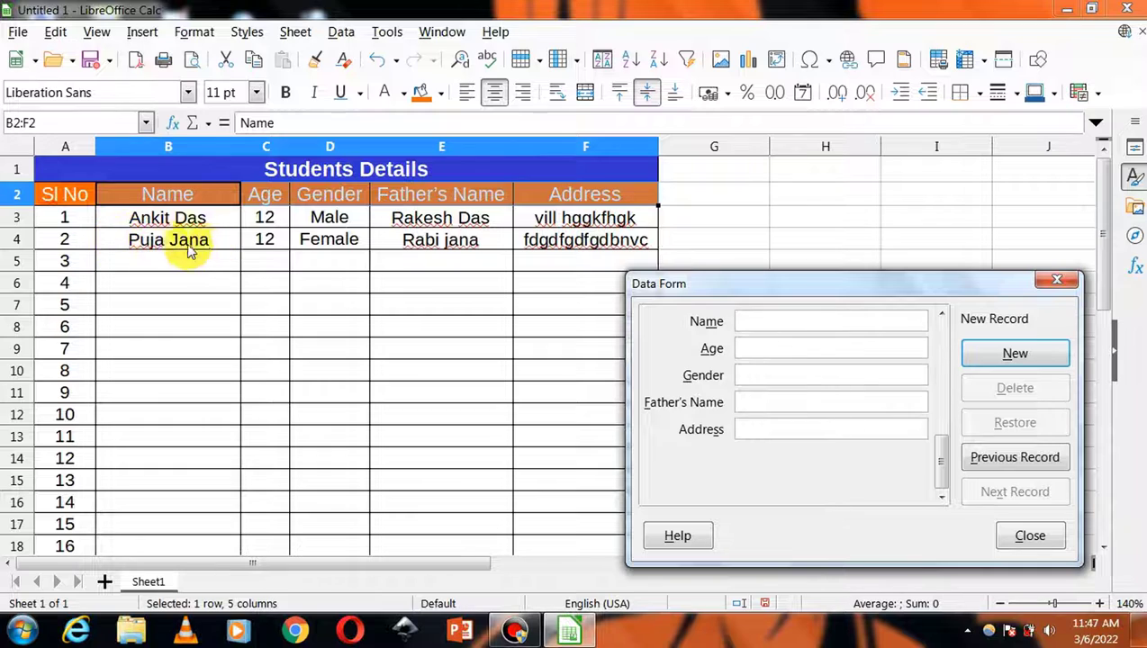
left_click_drag(770, 287, 773, 201)
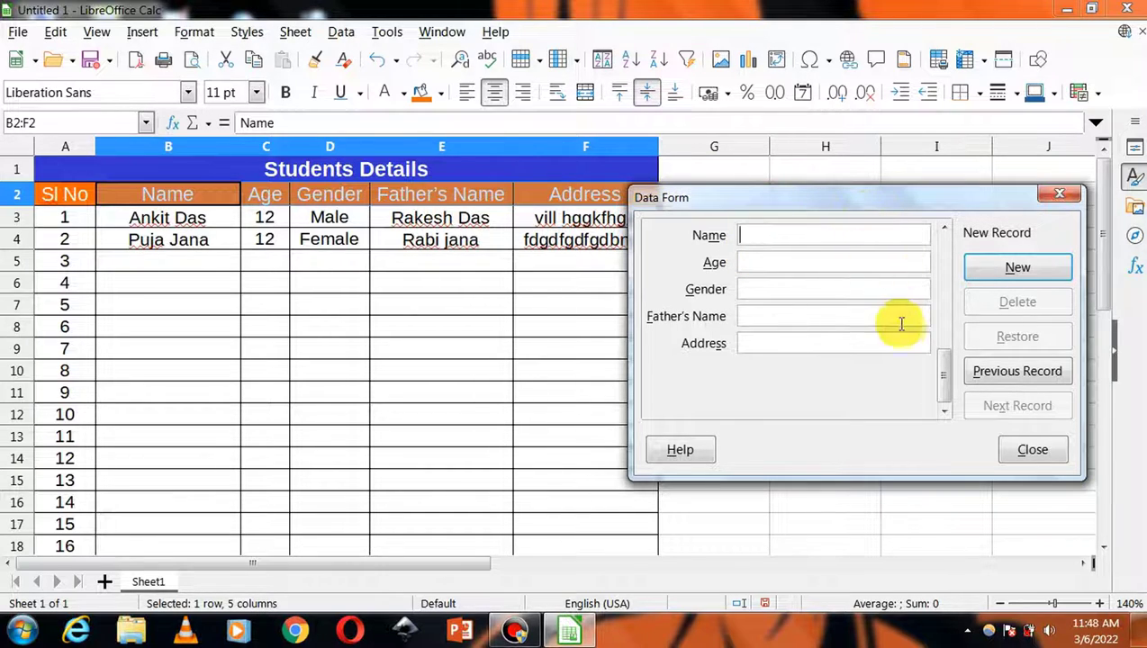
left_click(976, 378)
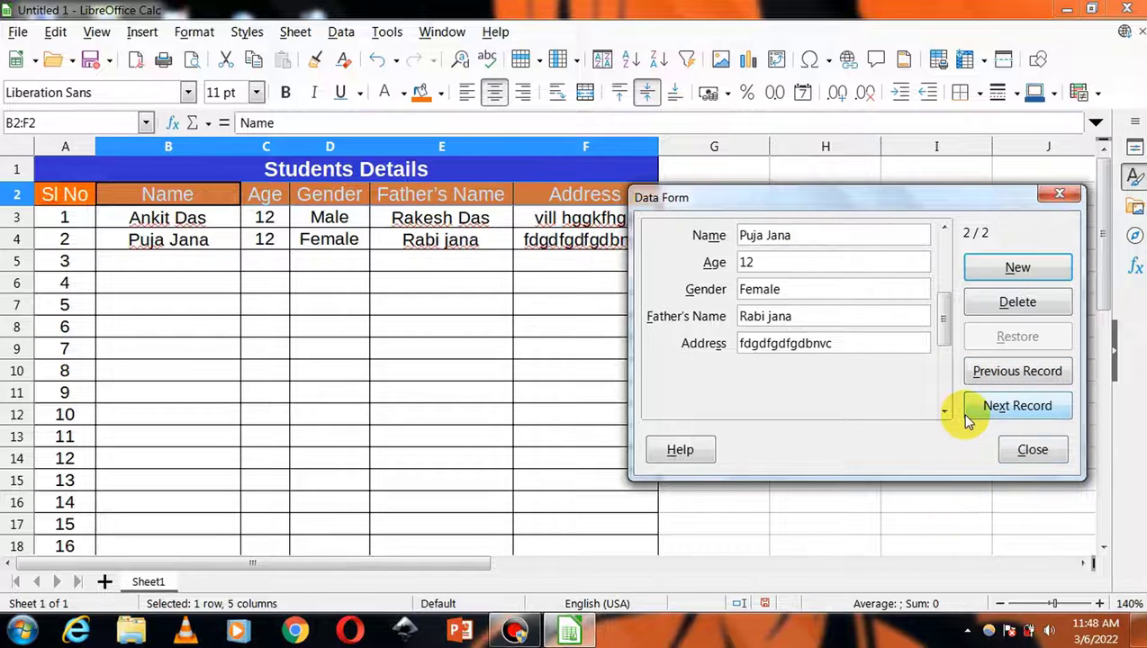
left_click(985, 416)
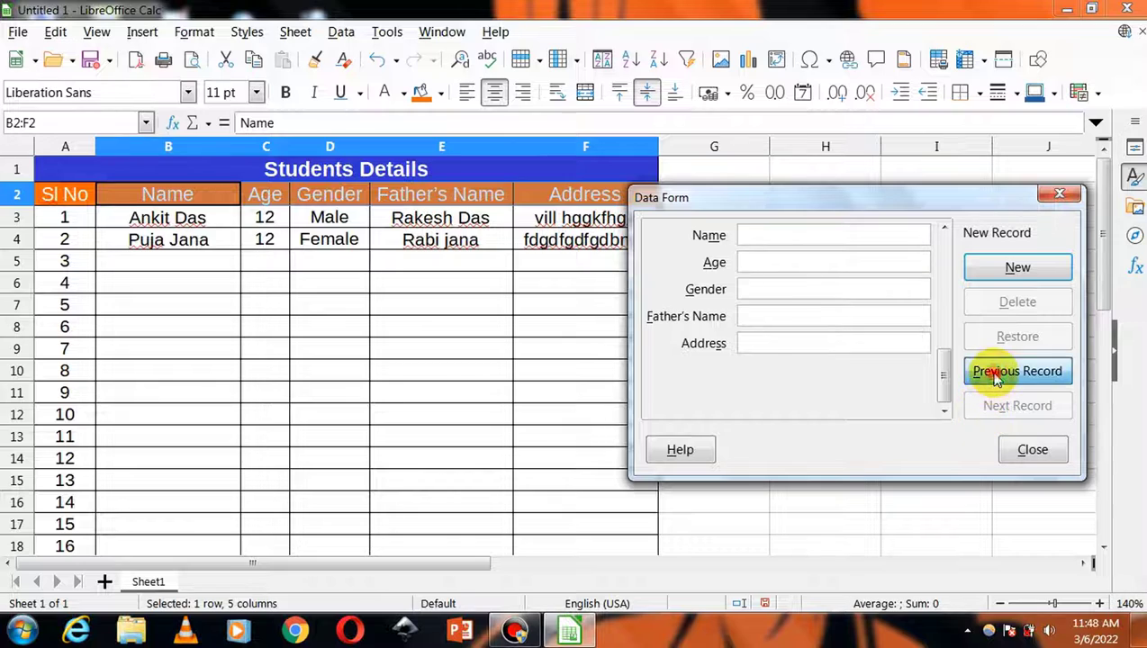
left_click(977, 374)
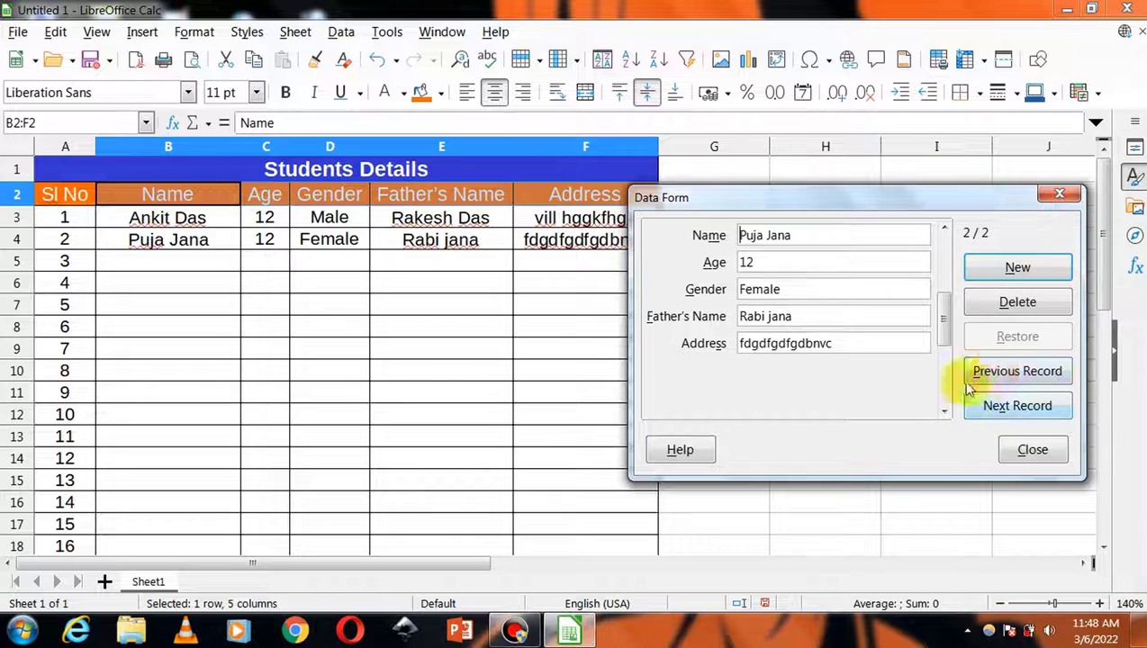
left_click(1000, 303)
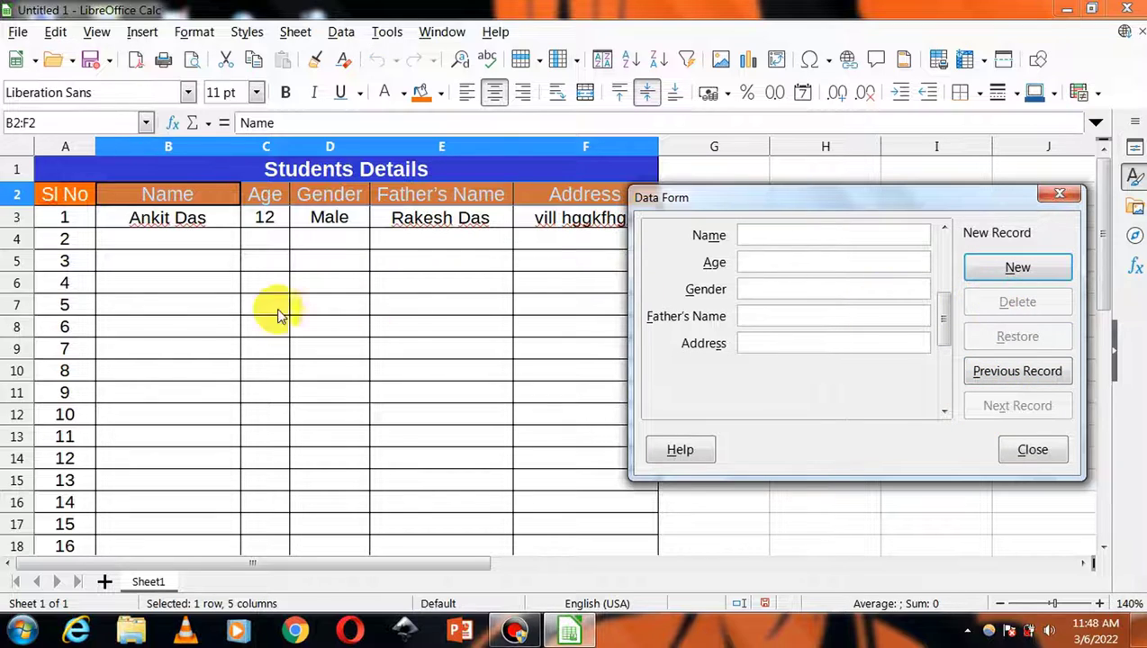